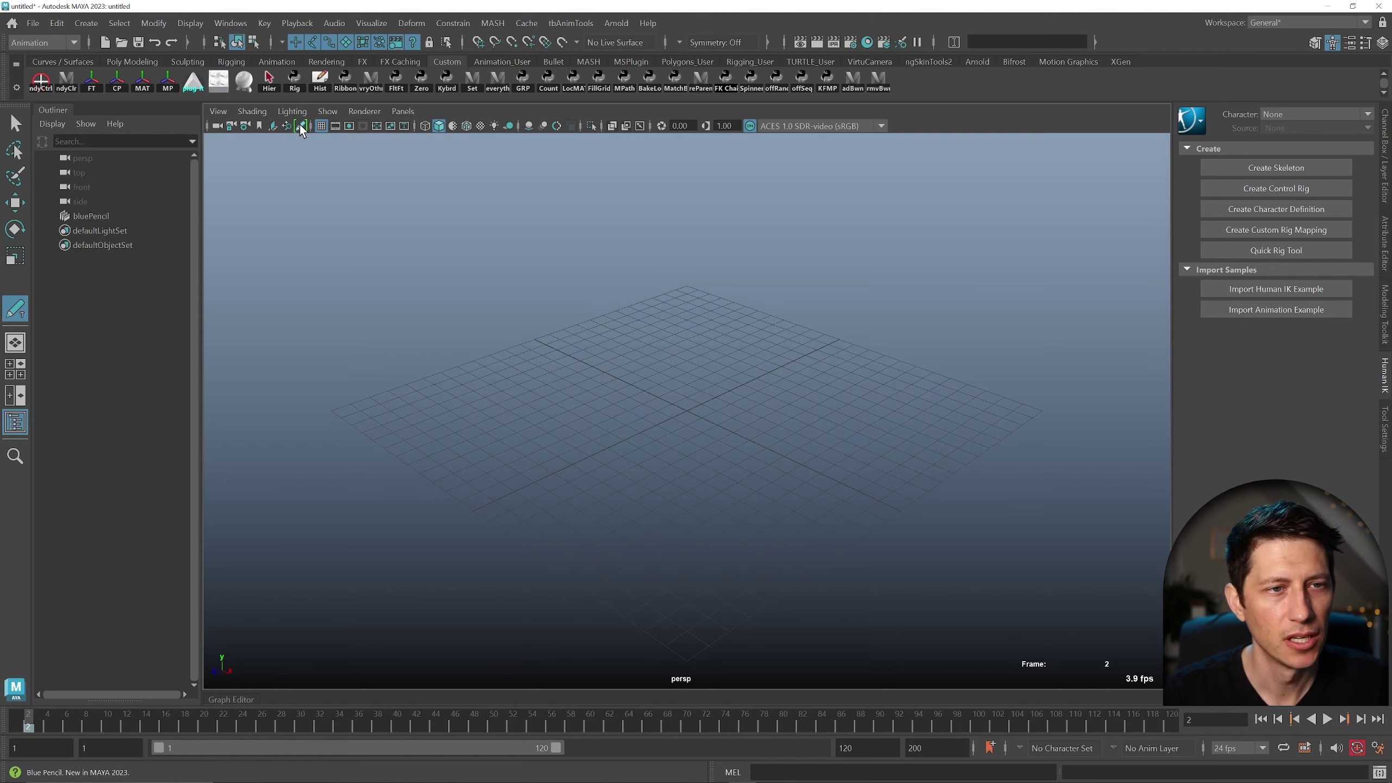
Show the Blue Pencil toolbar, float it as a separate window and dock it back above the viewport.
left_click(300, 124)
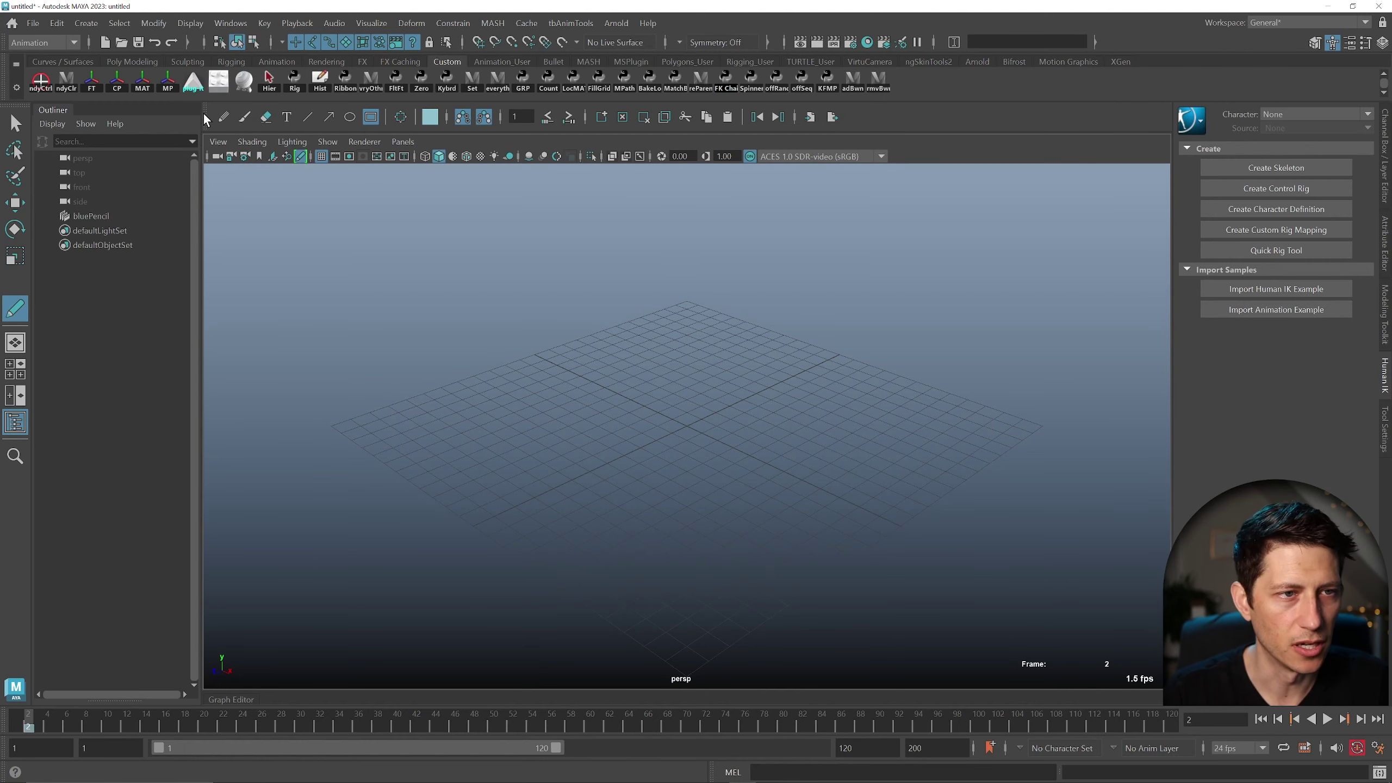
mouse_move(203, 113)
left_mouse_down()
mouse_move(213, 155)
mouse_move(256, 162)
mouse_move(235, 111)
mouse_move(209, 99)
mouse_move(242, 136)
mouse_move(606, 202)
left_mouse_up()
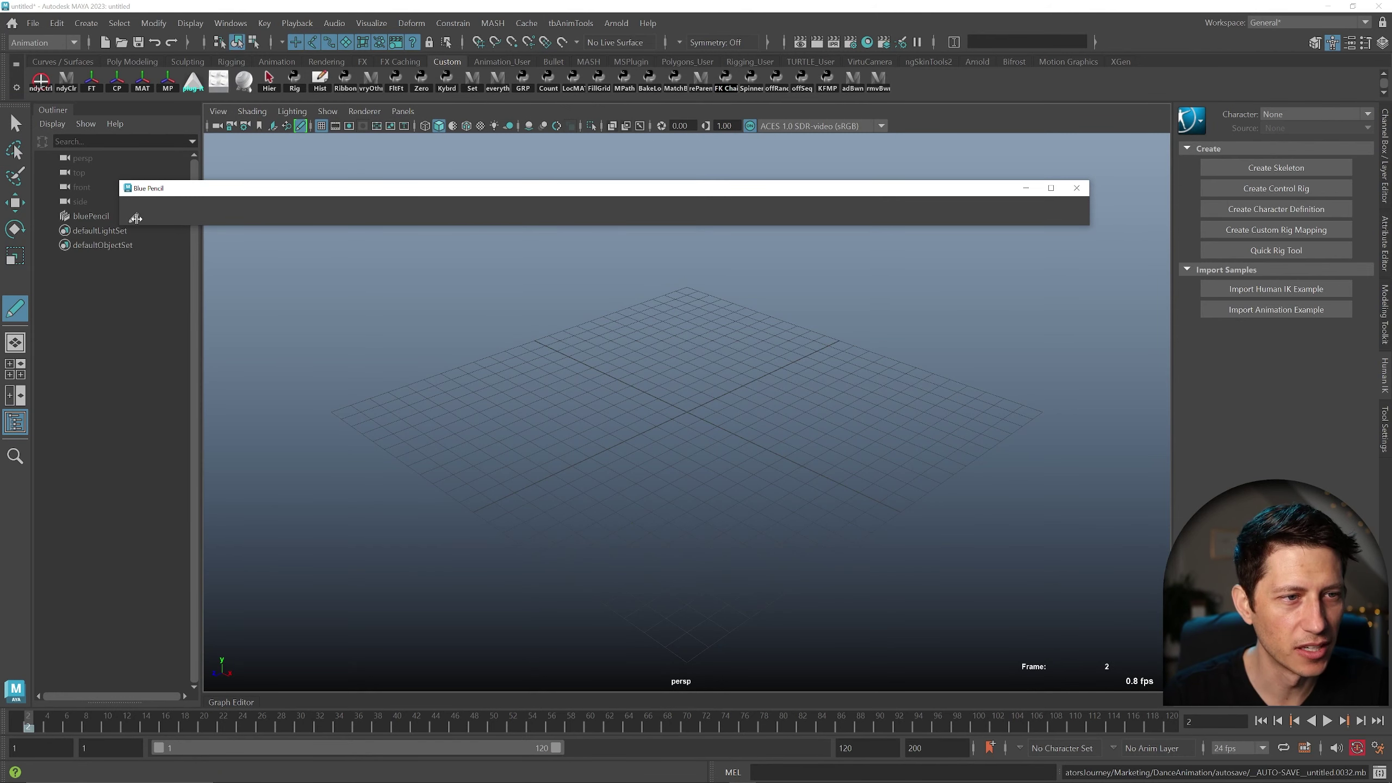
left_click_drag(137, 217, 241, 104)
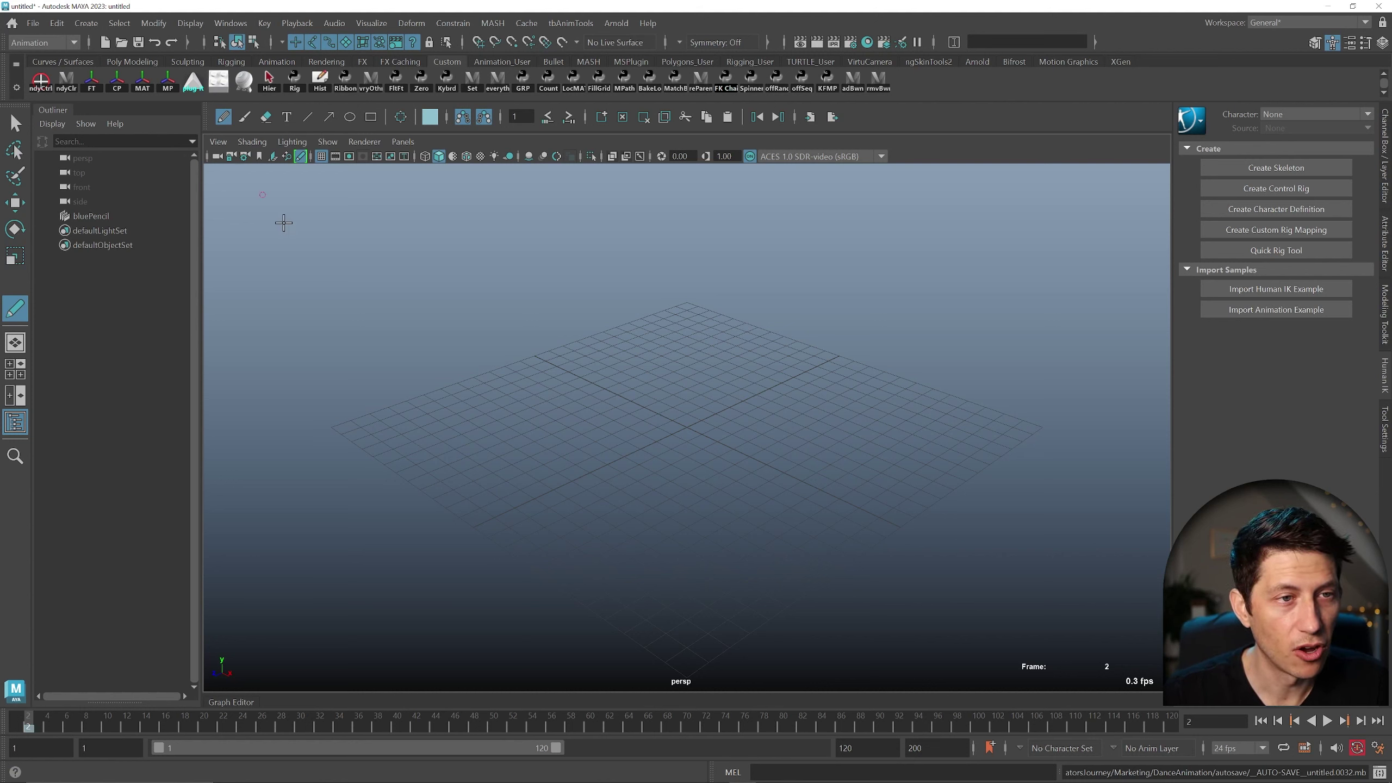
Draw one wavy Pencil stroke and one wavy Brush stroke in the perspective view, and erase a gap across both.
mouse_move(445, 266)
left_mouse_down()
mouse_move(455, 316)
mouse_move(655, 429)
left_mouse_up()
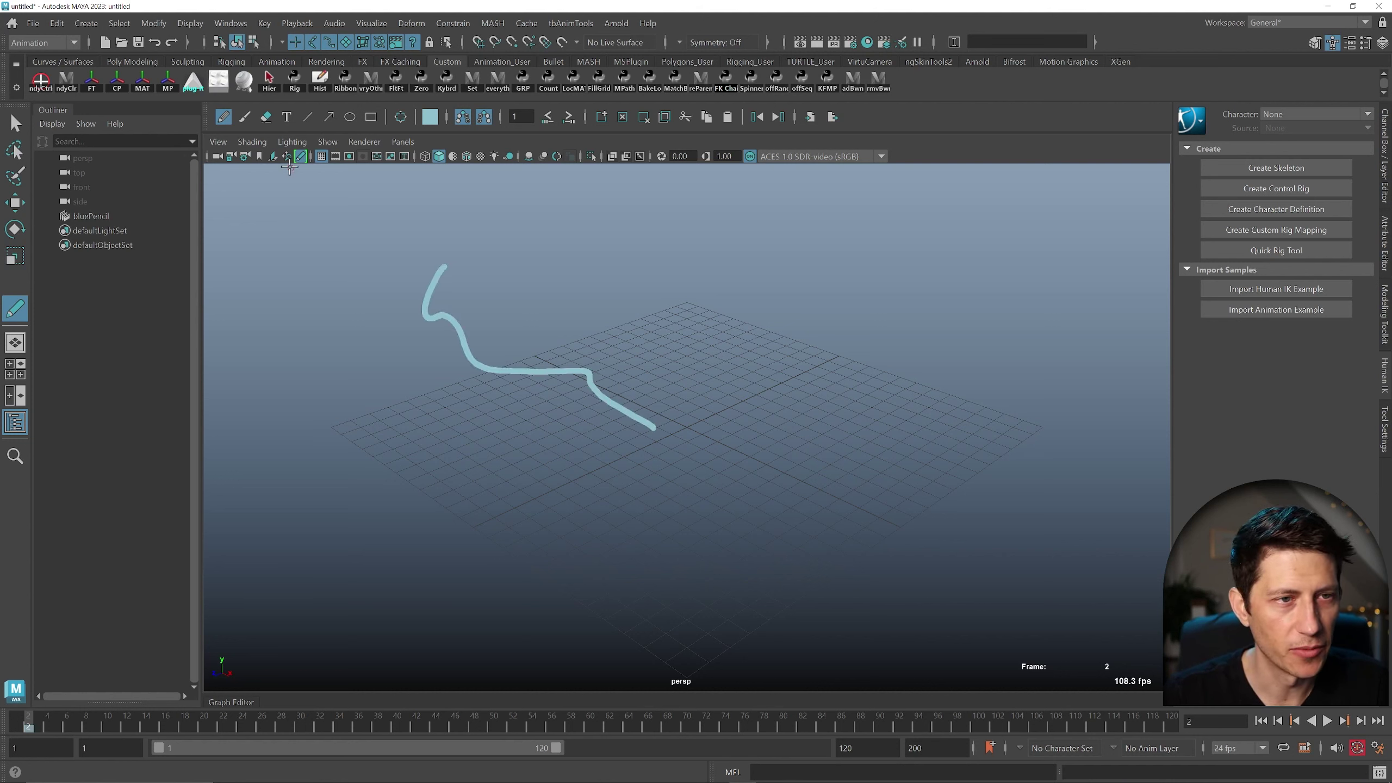
left_click(246, 117)
left_click_drag(504, 235, 641, 347)
left_click(266, 117)
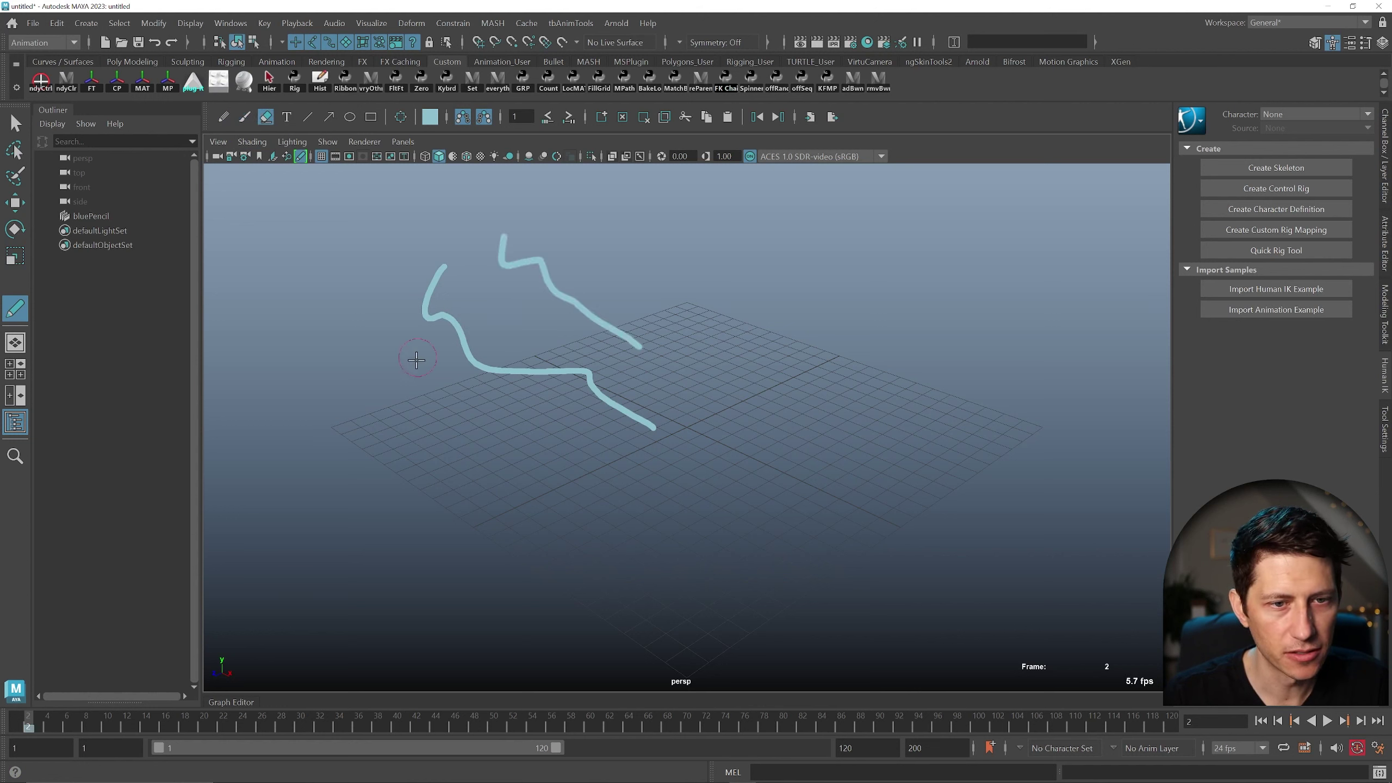
left_click_drag(414, 374, 581, 286)
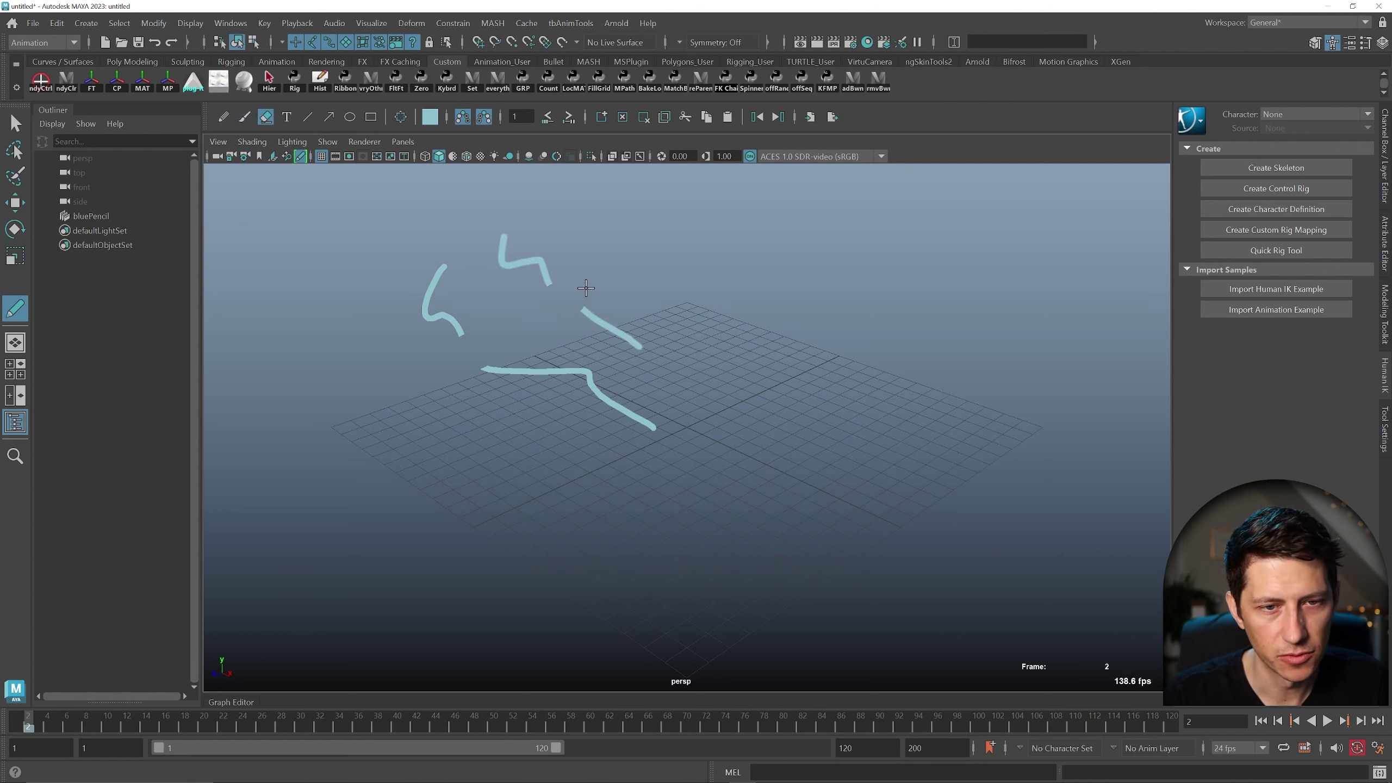
Add the text "asdfasdfasd" to the Blue Pencil drawing, above and to the right of the strokes.
left_click(286, 117)
left_click(694, 216)
type("asdfasdf")
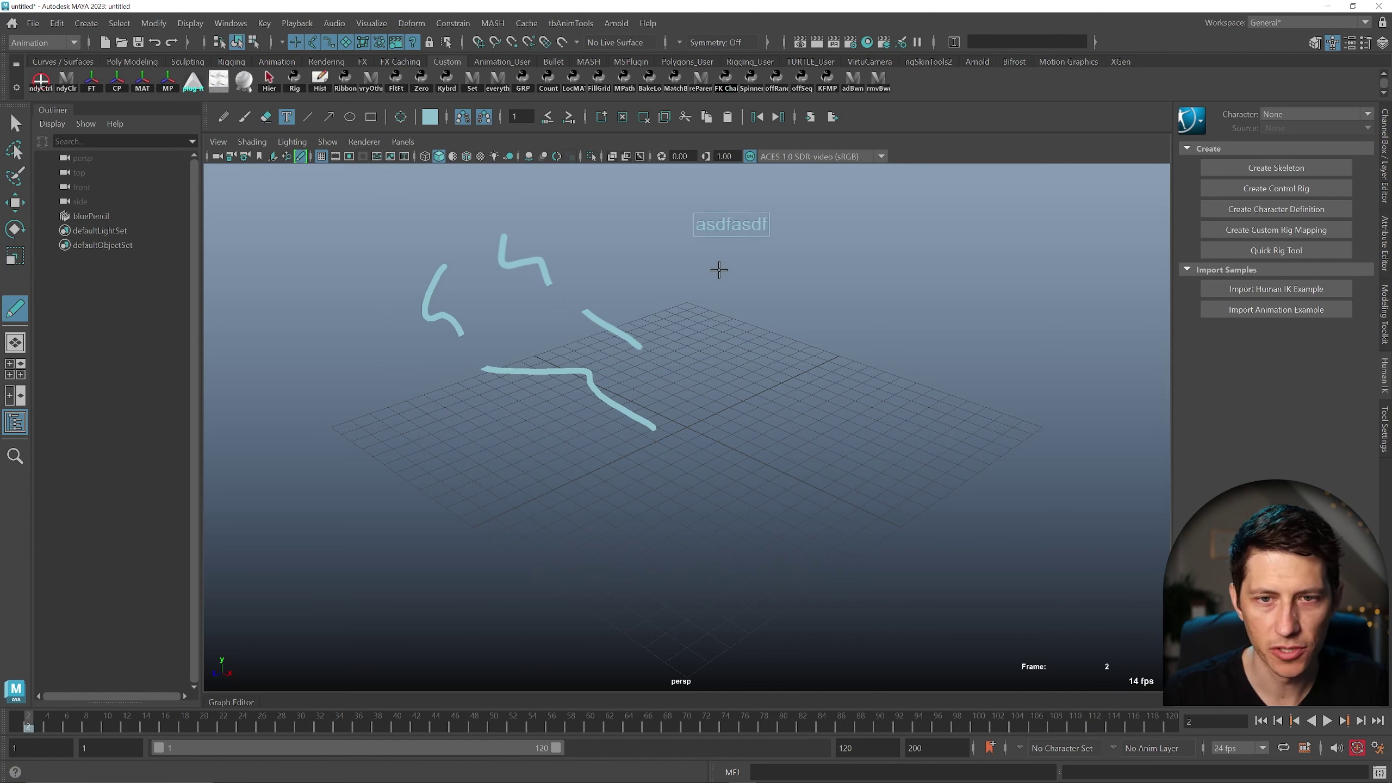
type("asd")
Draw a straight line above the strokes, an arrow and an ellipse to their left, and a rectangle below.
left_click(307, 117)
left_click_drag(441, 201, 633, 250)
left_click(329, 117)
left_click_drag(298, 196, 371, 238)
left_click(350, 117)
mouse_move(280, 280)
left_mouse_down()
mouse_move(381, 357)
mouse_move(504, 518)
left_mouse_up()
left_click(371, 117)
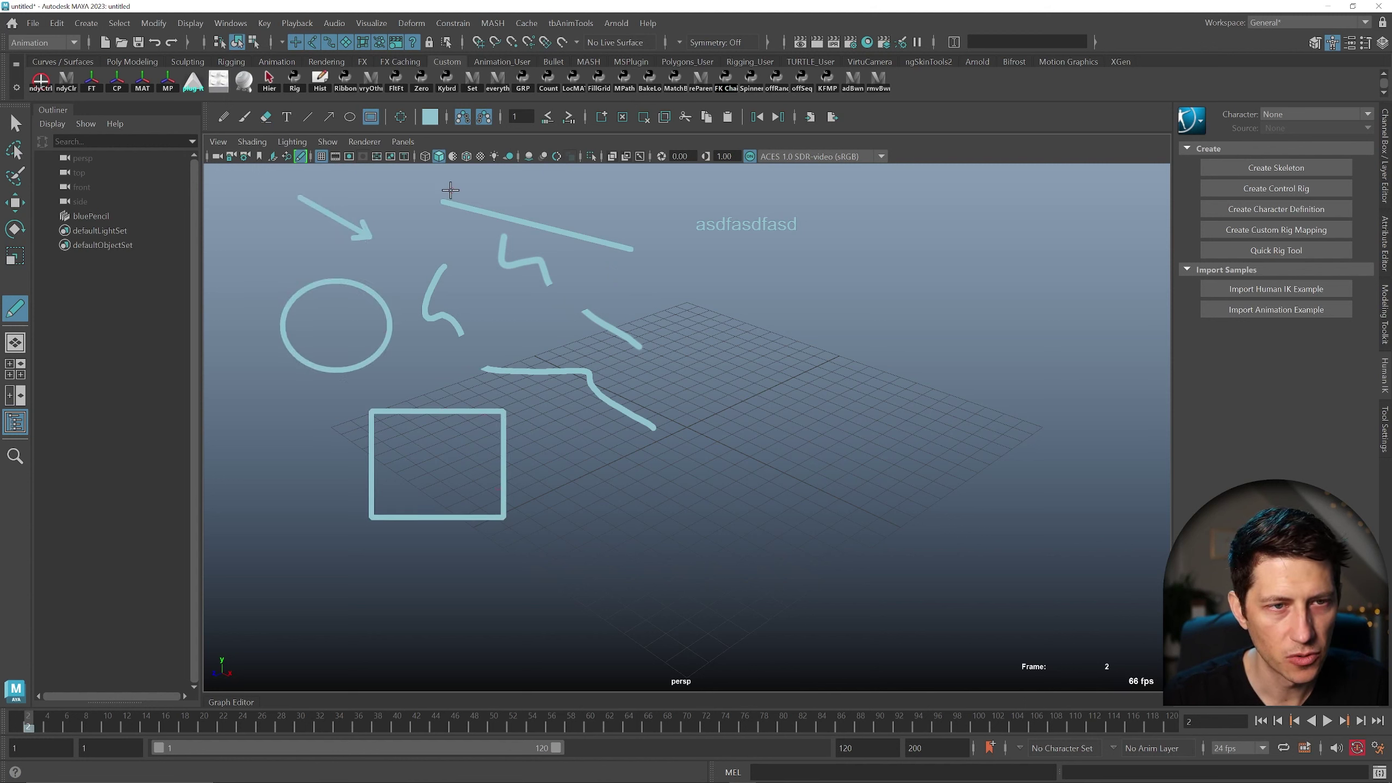
Use the Transform tool to move the region around the upper short stroke and middle of the line slightly down, and apply it.
left_click(401, 117)
left_click_drag(550, 268, 571, 283)
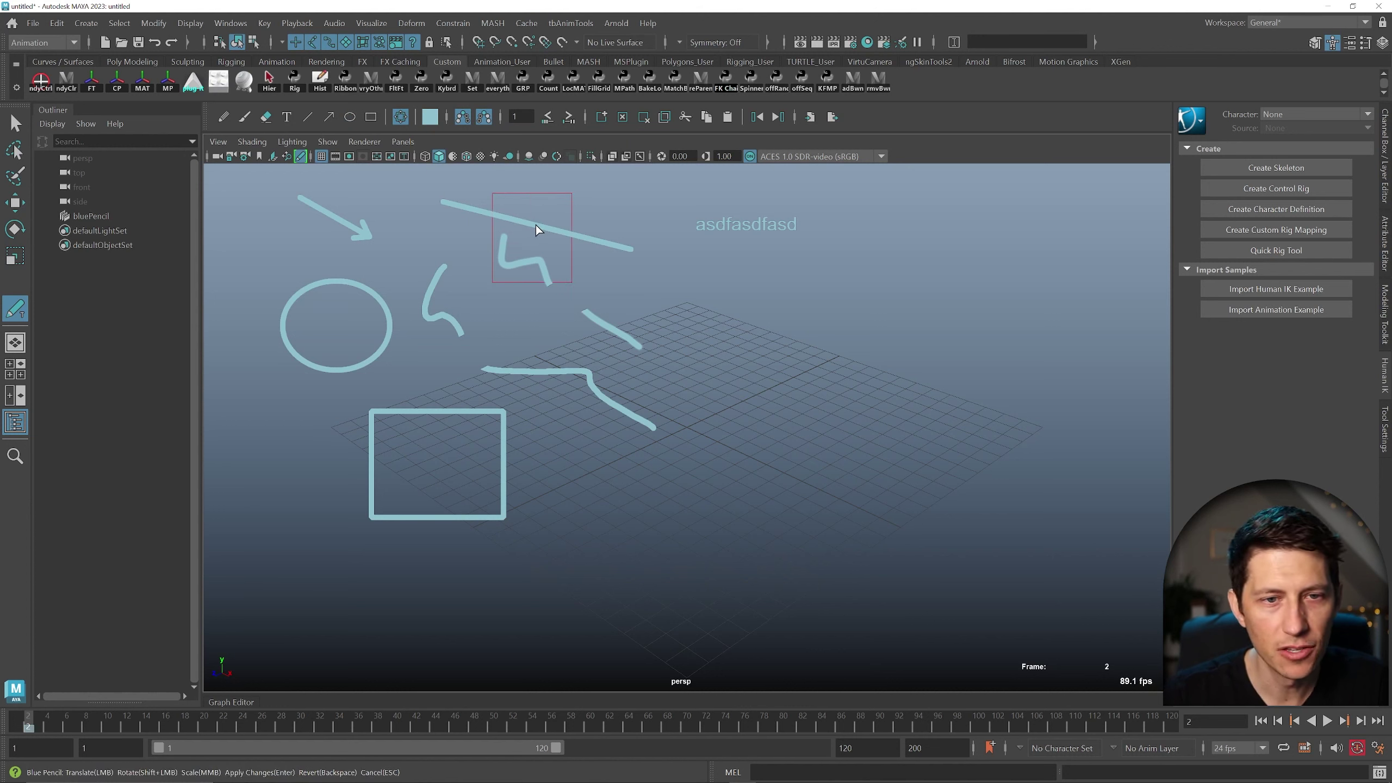
mouse_move(536, 225)
left_mouse_down()
mouse_move(584, 250)
mouse_move(574, 222)
mouse_move(398, 237)
mouse_move(536, 239)
mouse_move(527, 264)
left_mouse_up()
key("Return")
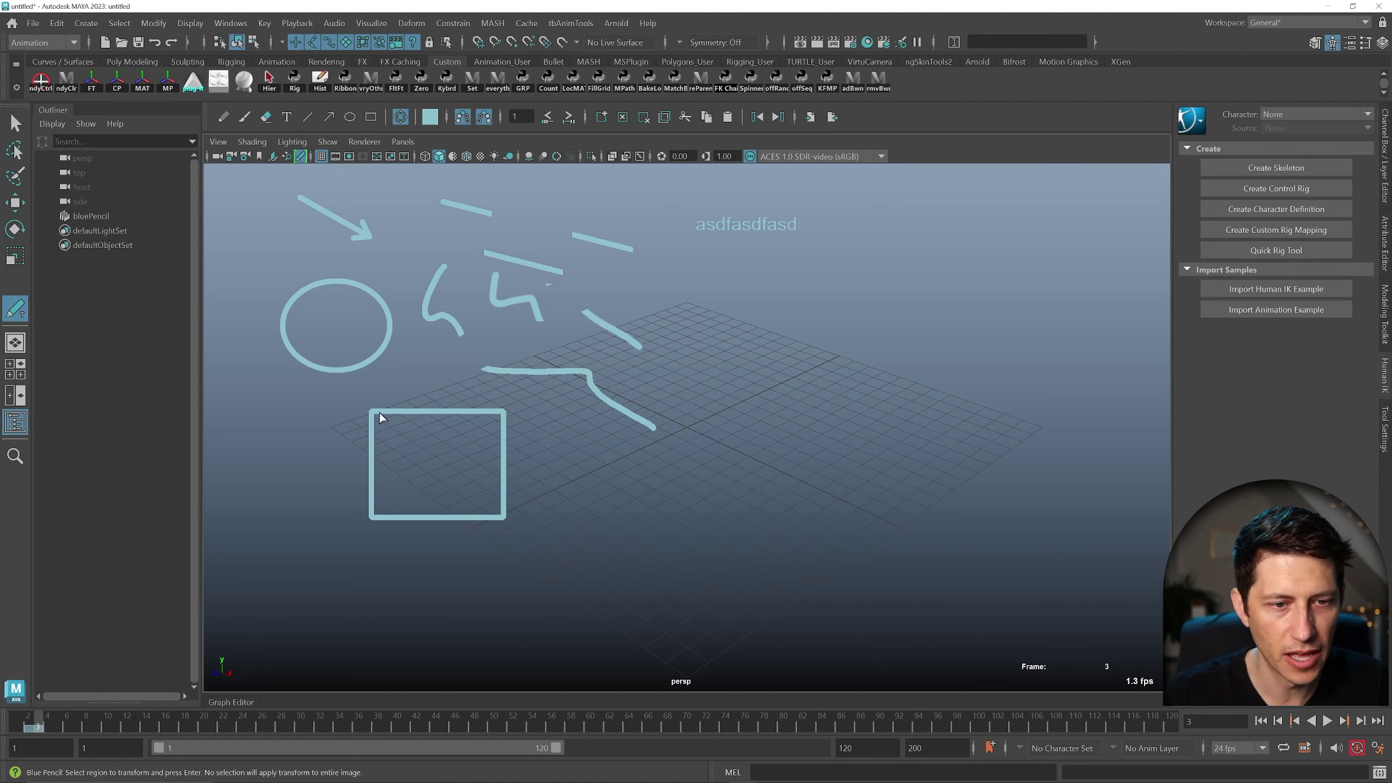
Transform the region around the drawn rectangle on frame 3, moving it slightly right and down, and apply the change.
left_click_drag(492, 507, 536, 535)
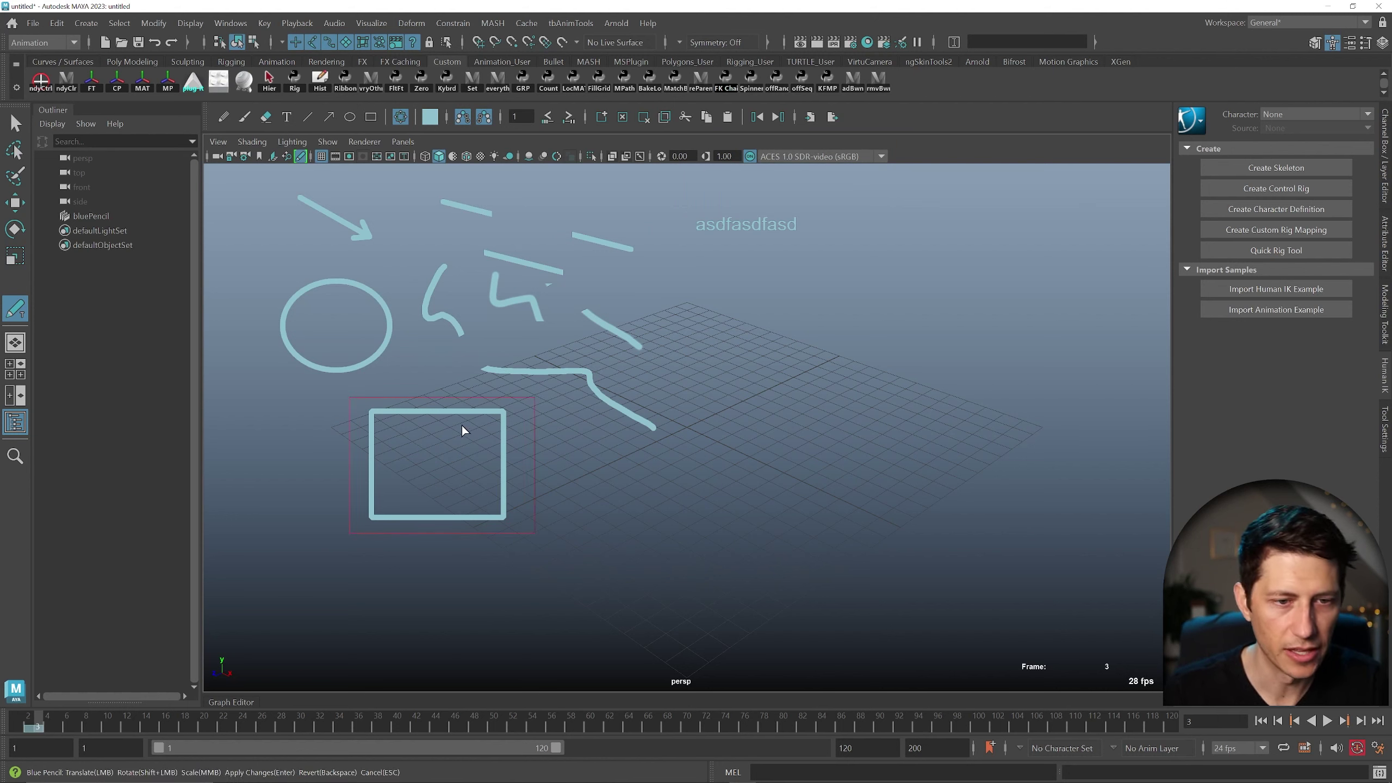
left_click_drag(457, 412, 473, 421)
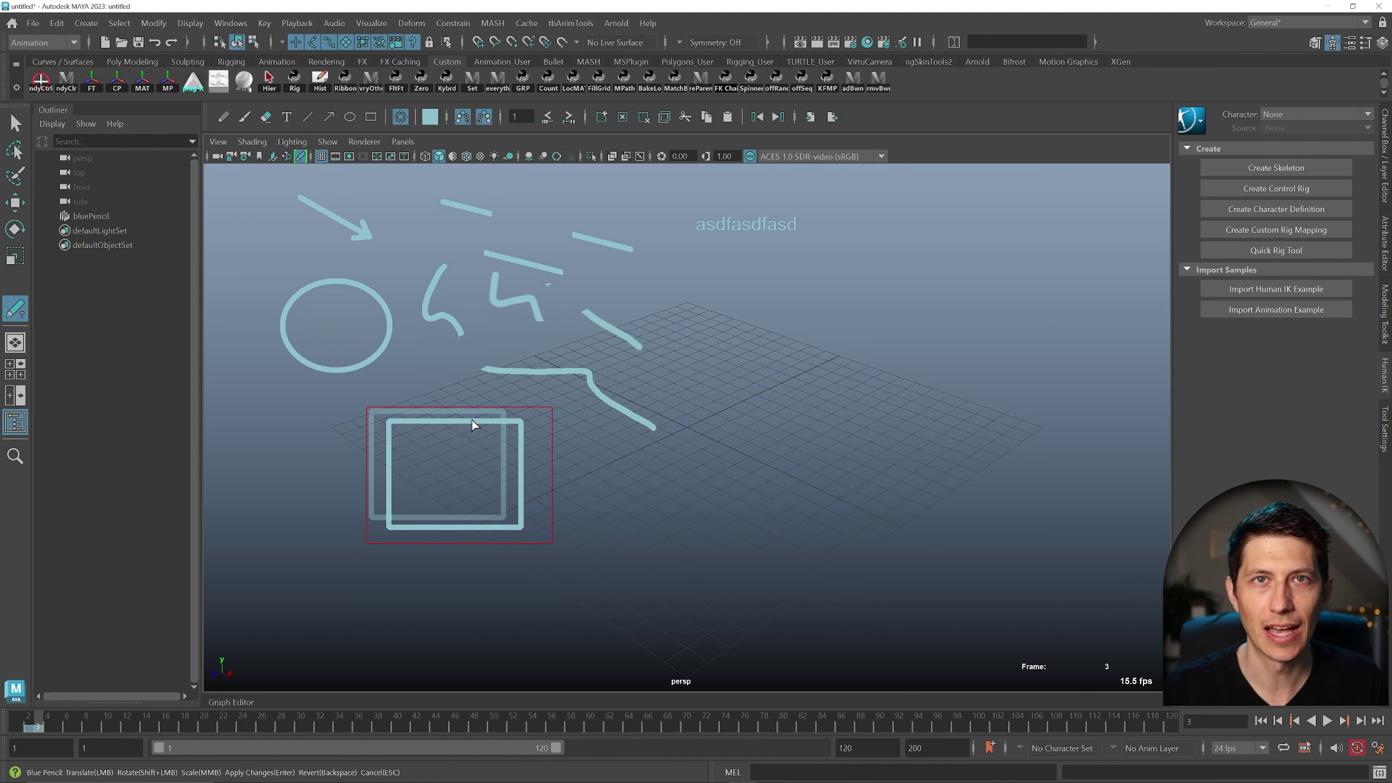
key("Return")
Shift only the rectangle's upper-right corner region right and down with the Transform tool on frame 3.
left_click_drag(494, 458, 442, 471)
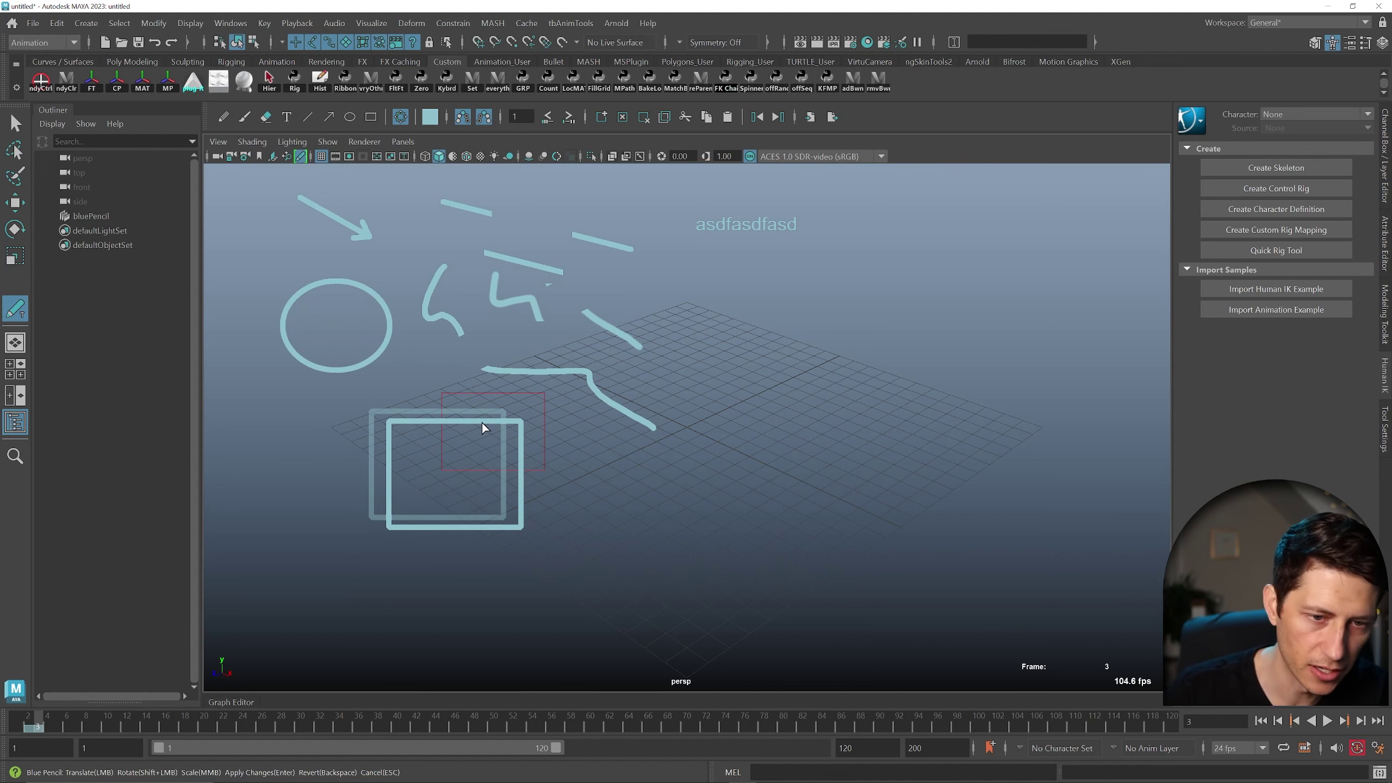
mouse_move(482, 422)
left_mouse_down()
mouse_move(523, 433)
mouse_move(479, 460)
mouse_move(568, 502)
mouse_move(500, 420)
mouse_move(509, 432)
left_mouse_up()
key("Return")
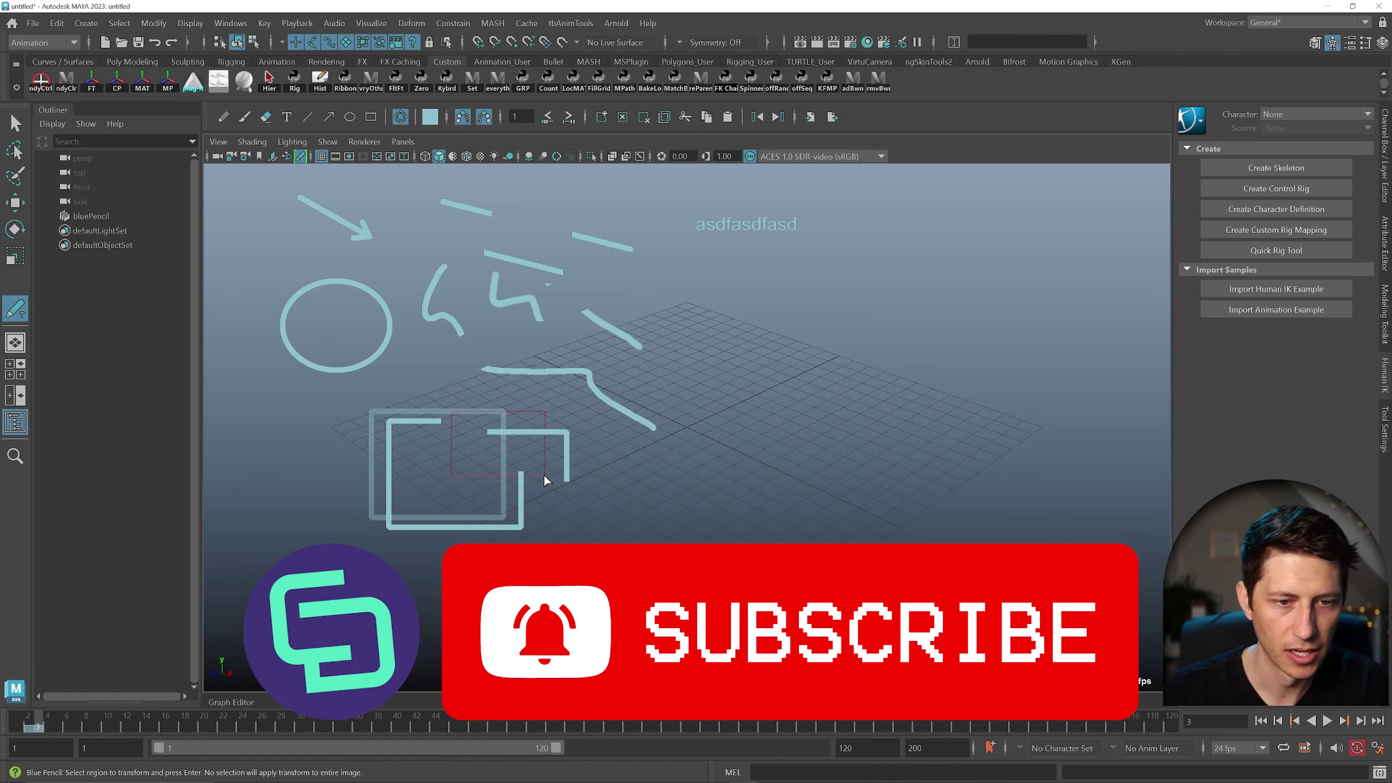
mouse_move(503, 435)
left_mouse_down()
mouse_move(505, 452)
mouse_move(521, 447)
left_mouse_up()
left_click(553, 479)
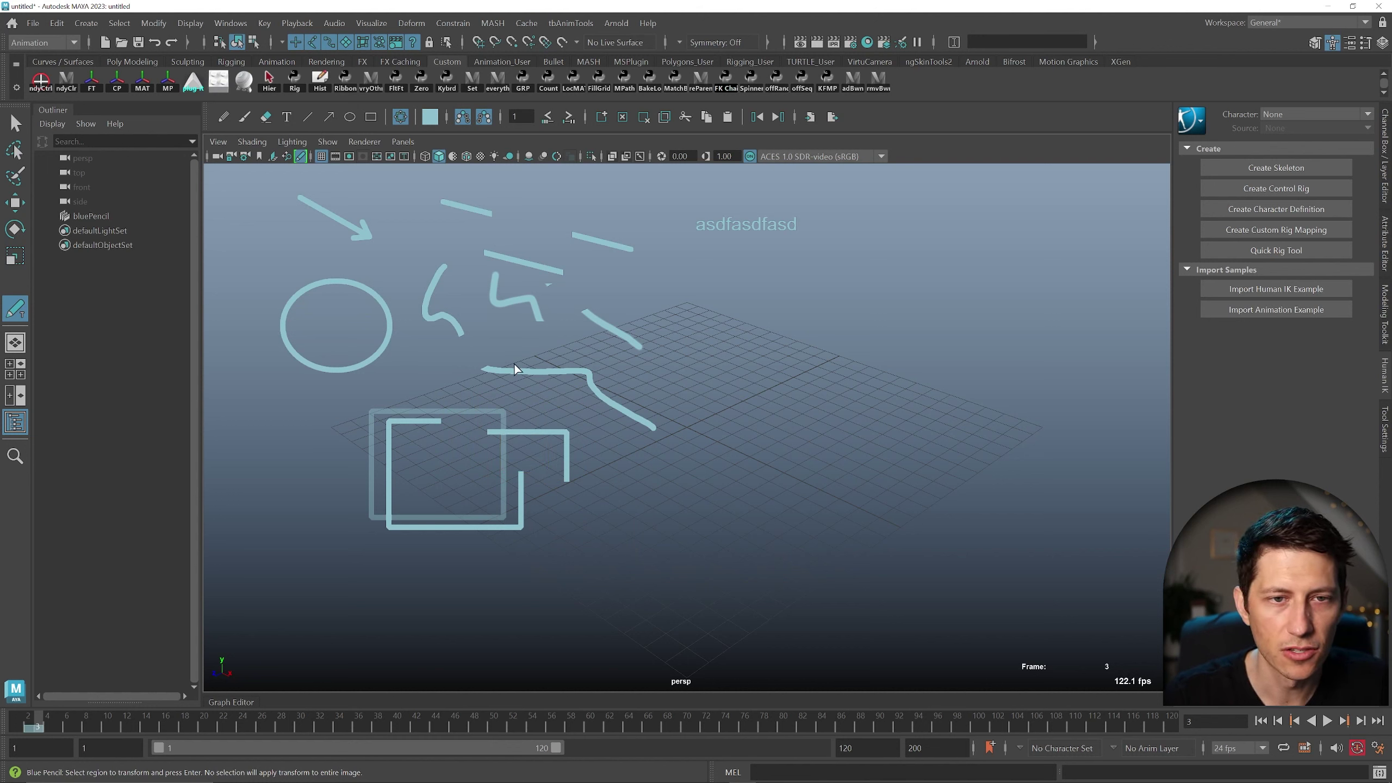
Review the ghosting options for previous and following frames, and darken the Pre frame Color slightly.
left_click(430, 117)
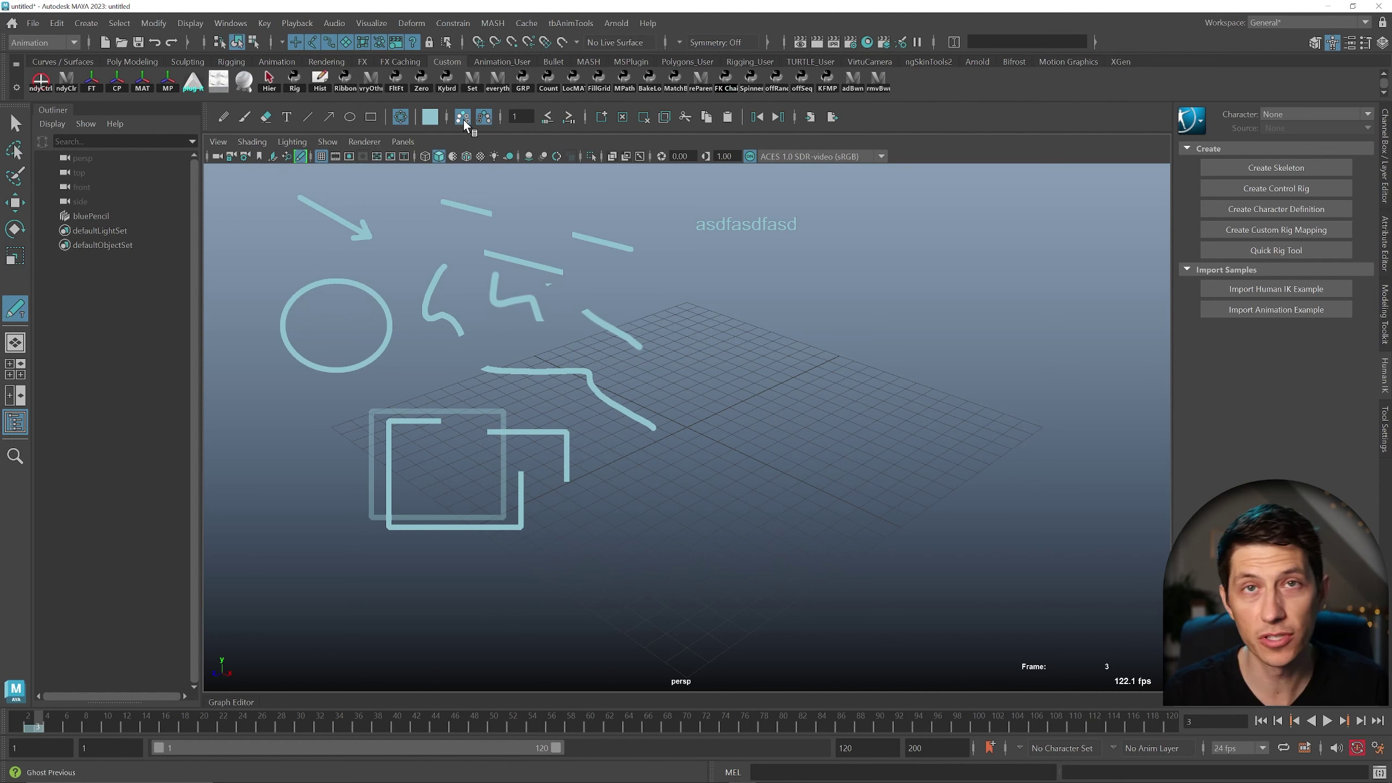
right_click(463, 120)
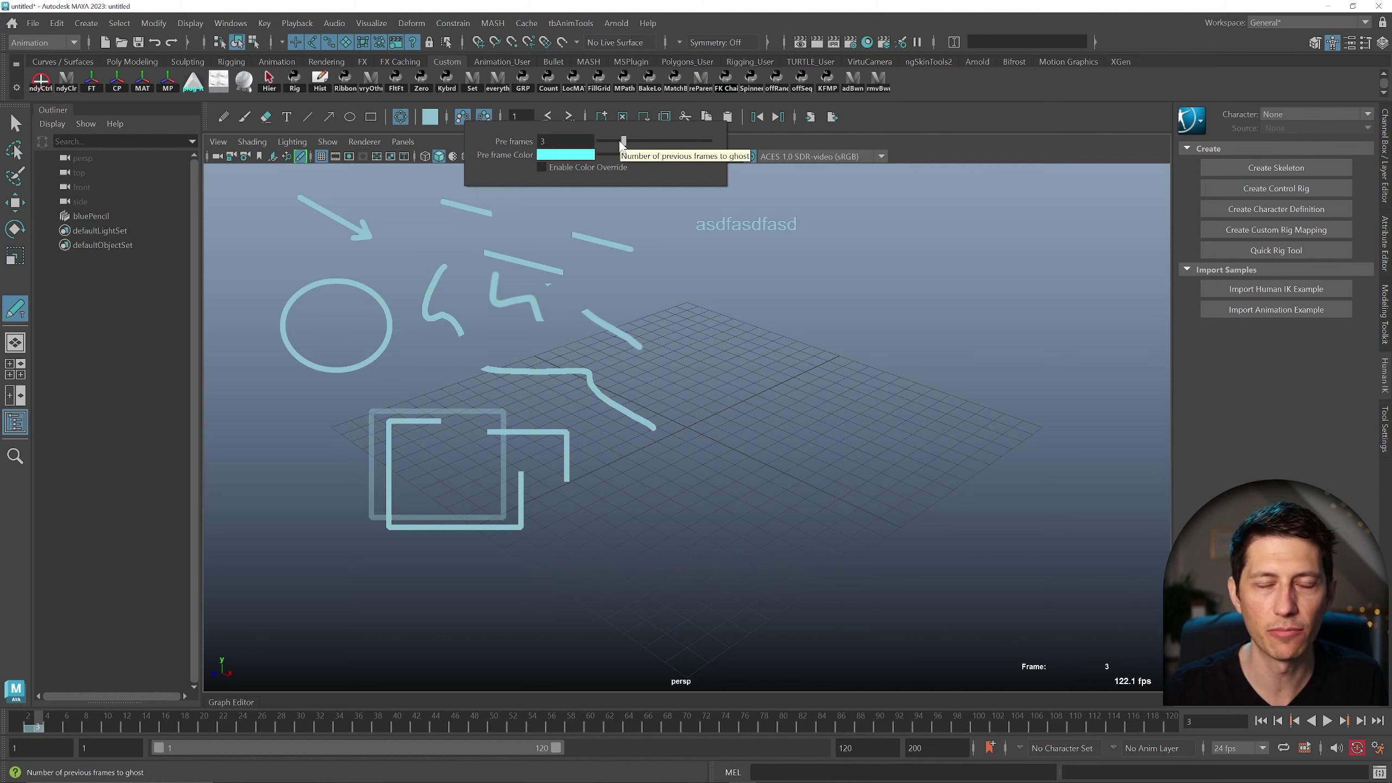
right_click(484, 115)
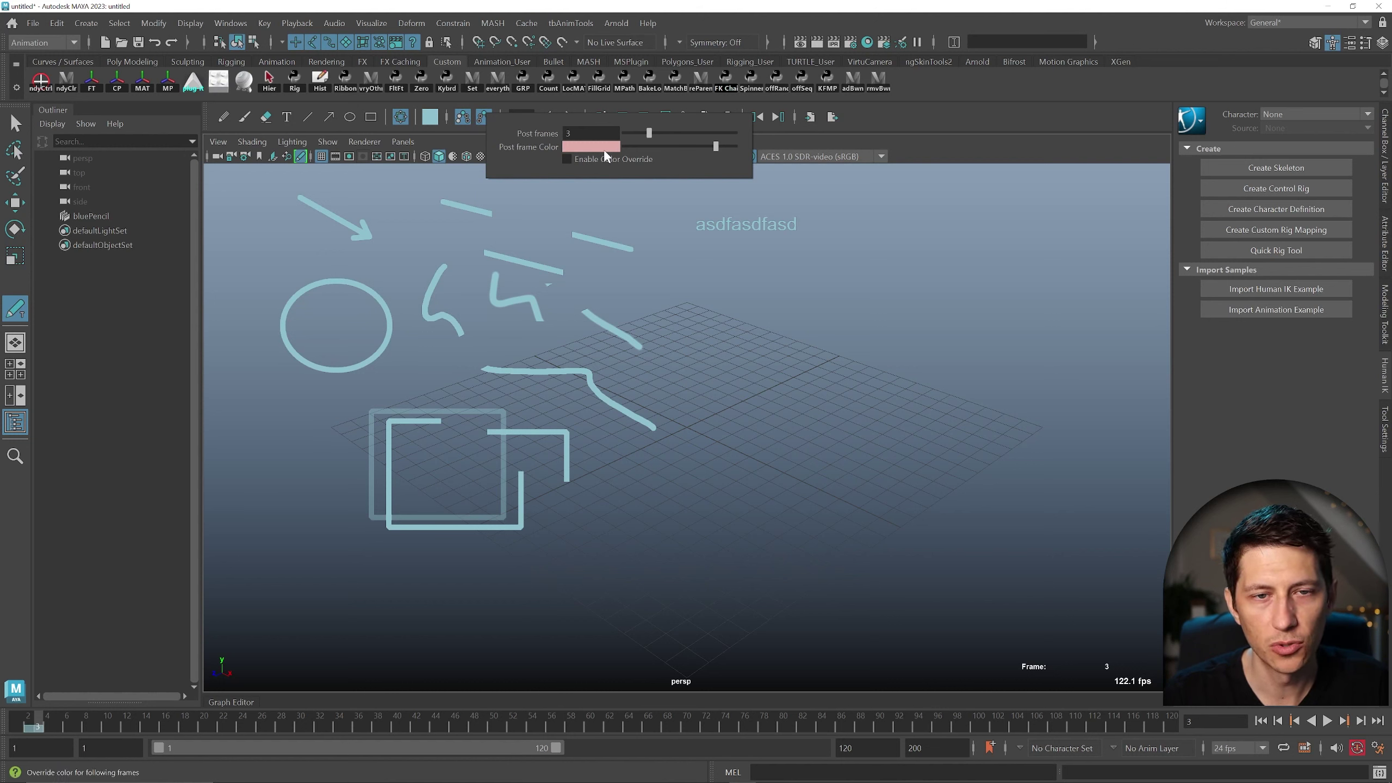
right_click(464, 115)
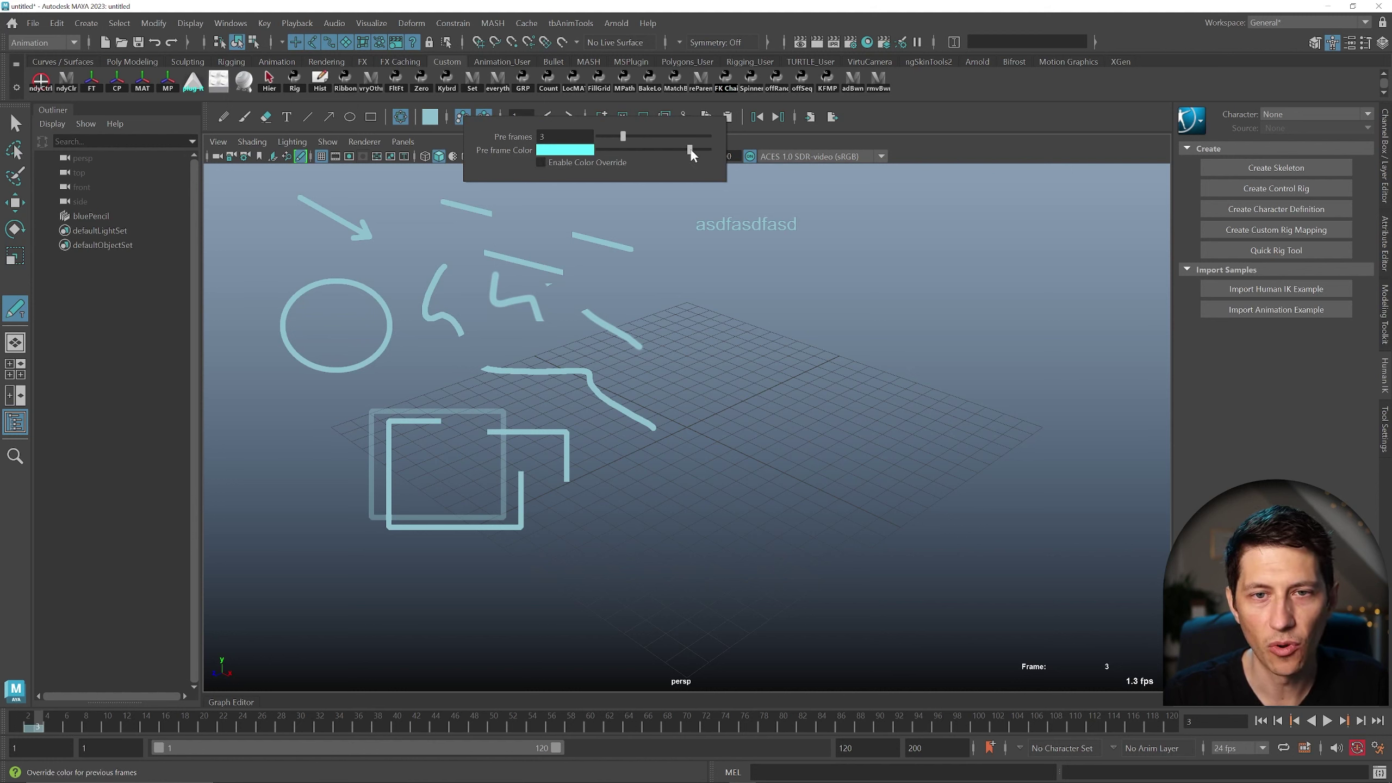
mouse_move(690, 154)
left_mouse_down()
mouse_move(599, 153)
mouse_move(676, 146)
mouse_move(651, 146)
mouse_move(677, 159)
left_mouse_up()
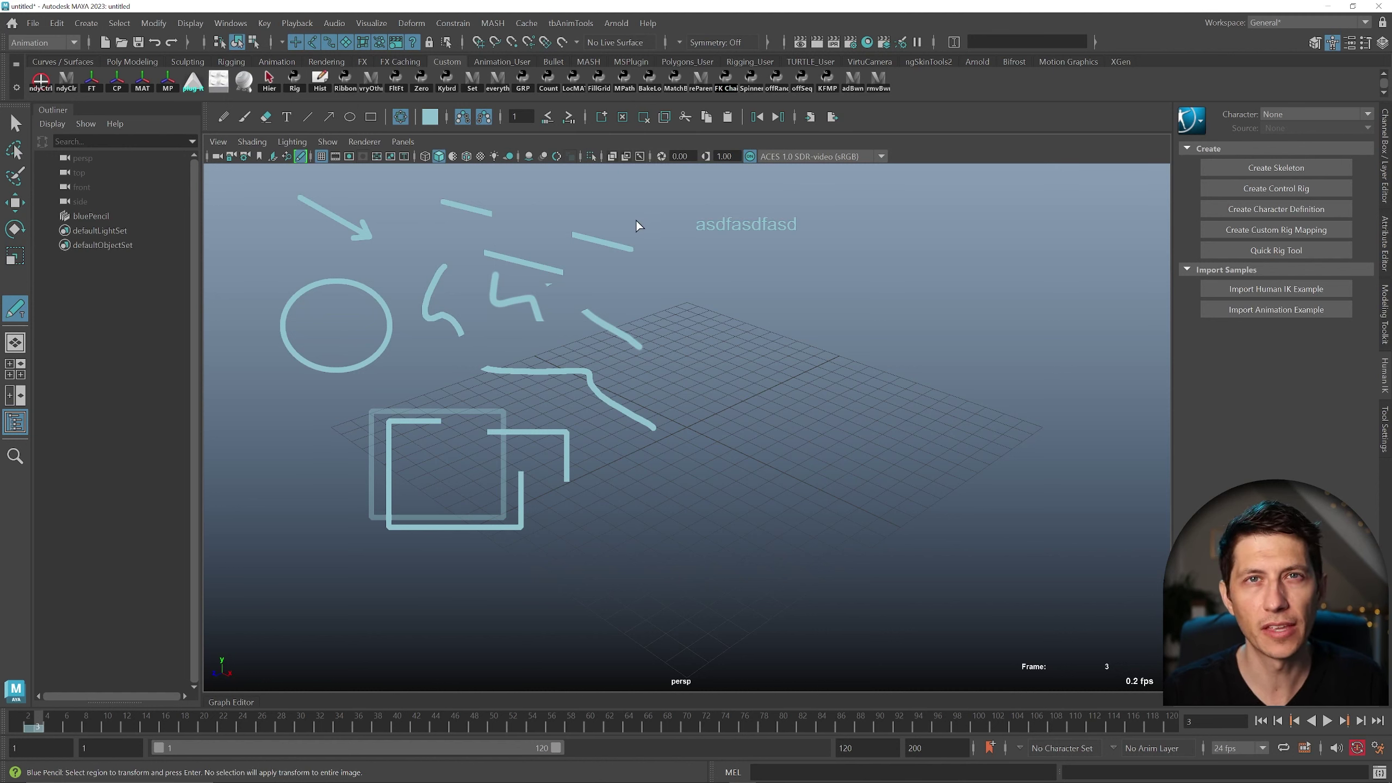
From frame 2, retime the following Blue Pencil frame forward to frame 6, and clear that frame's drawings.
left_click(567, 121)
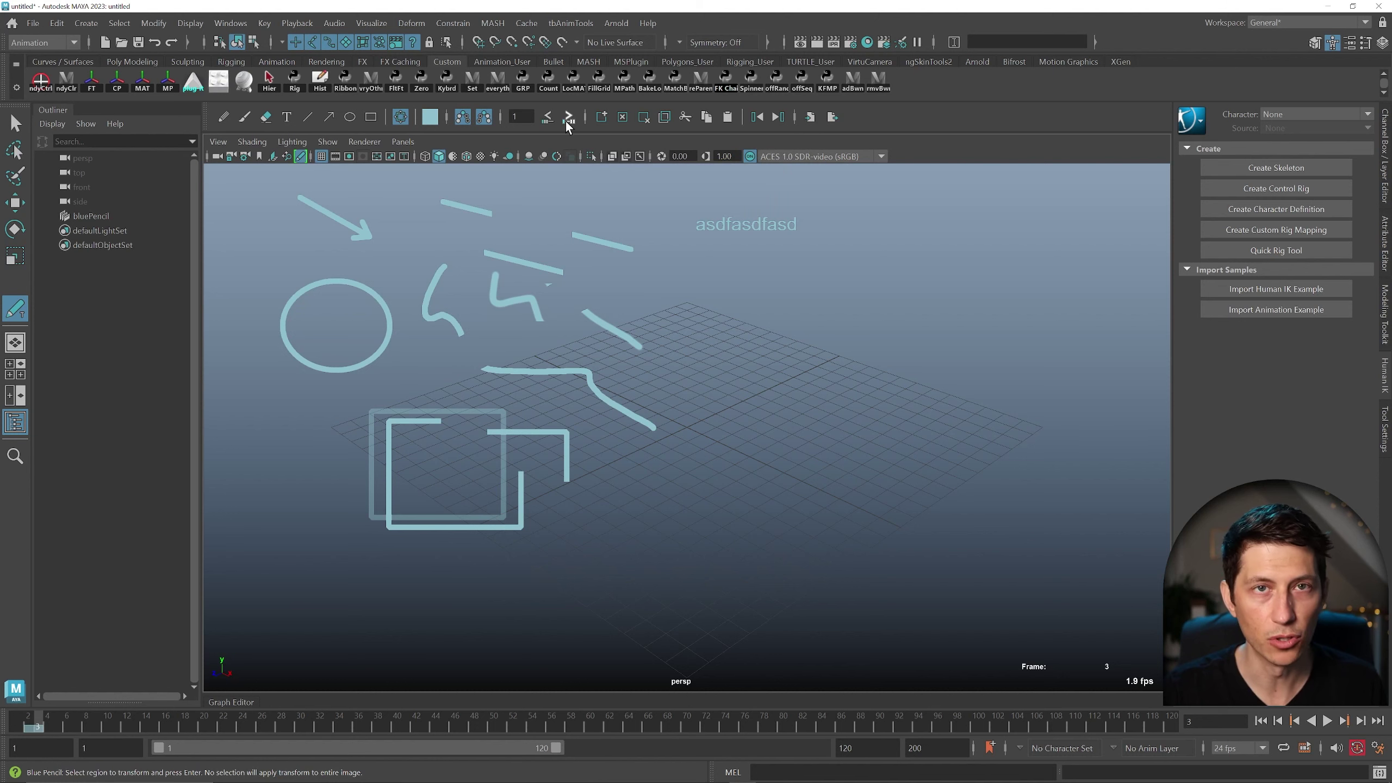
left_click(29, 727)
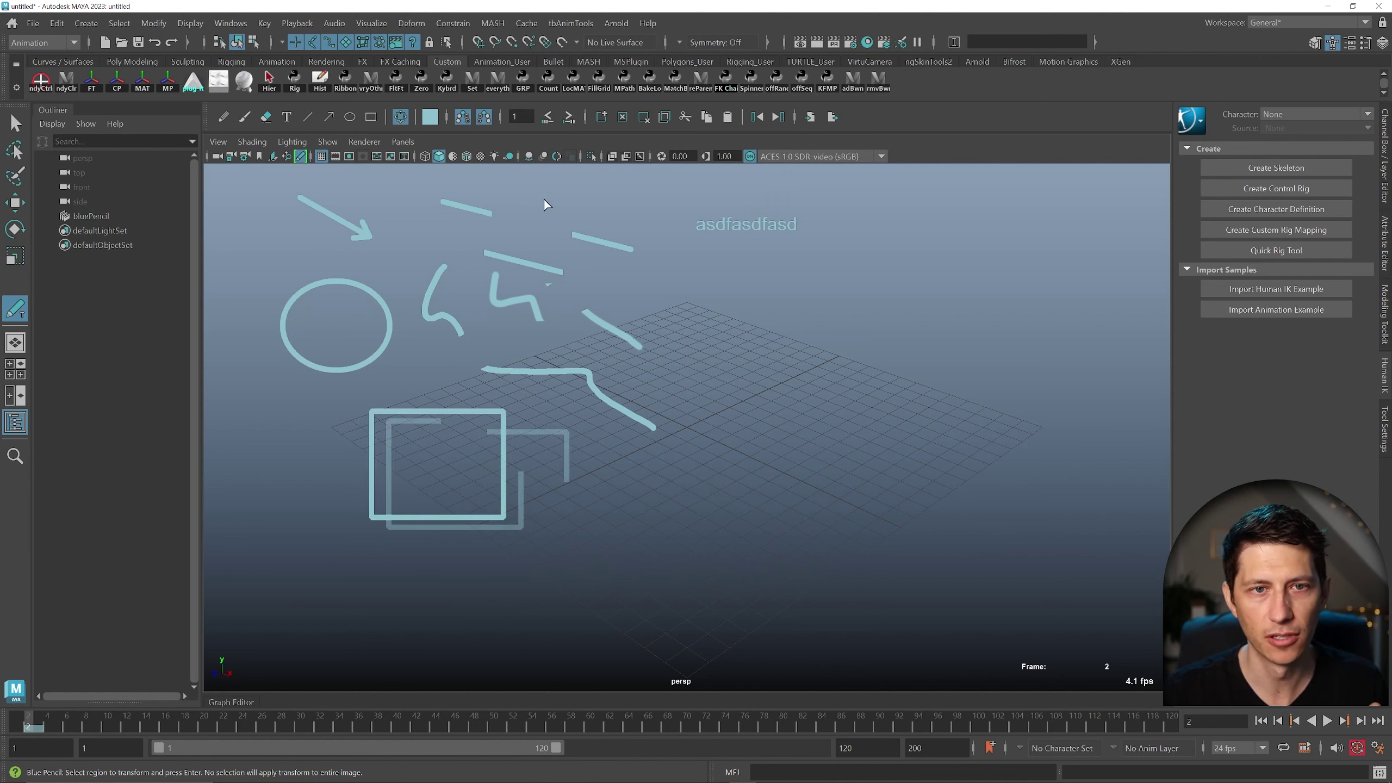
left_click(569, 118)
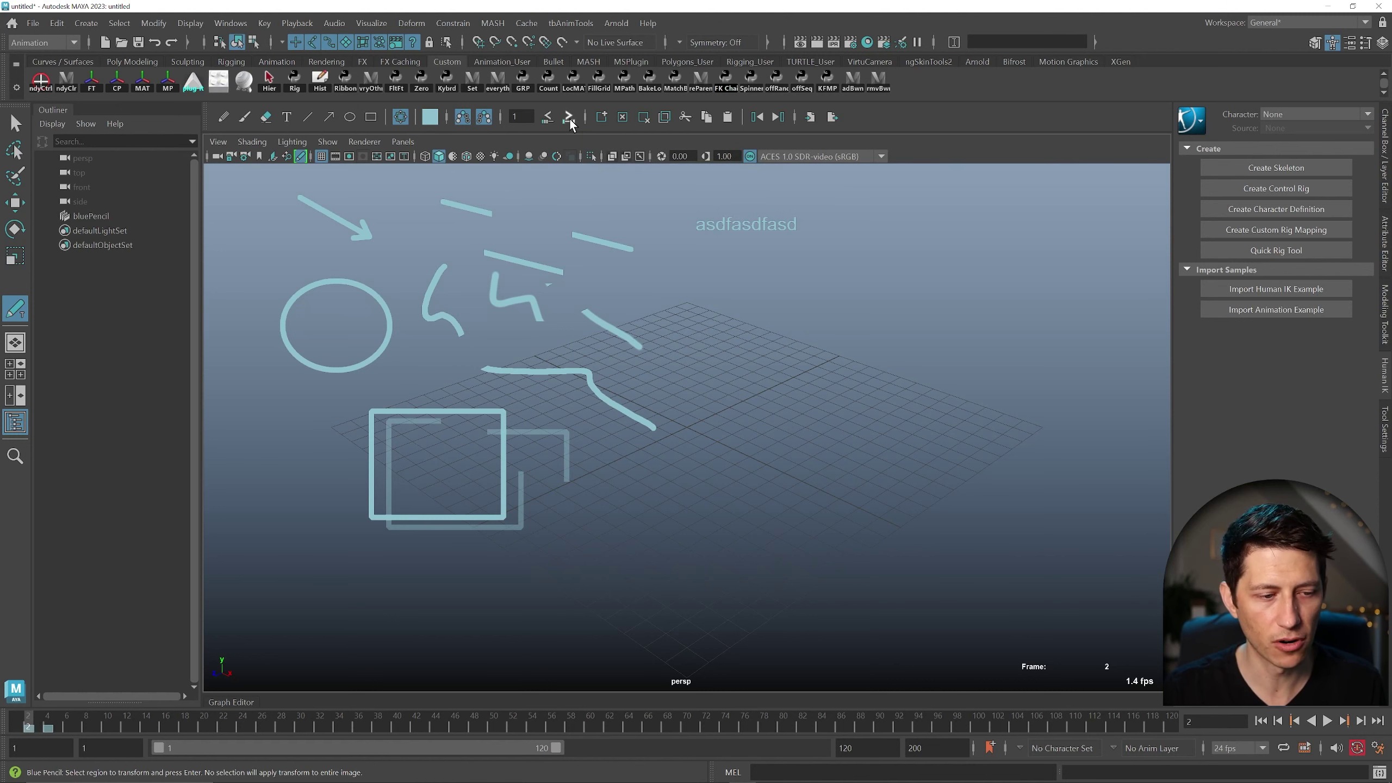
left_click(570, 117)
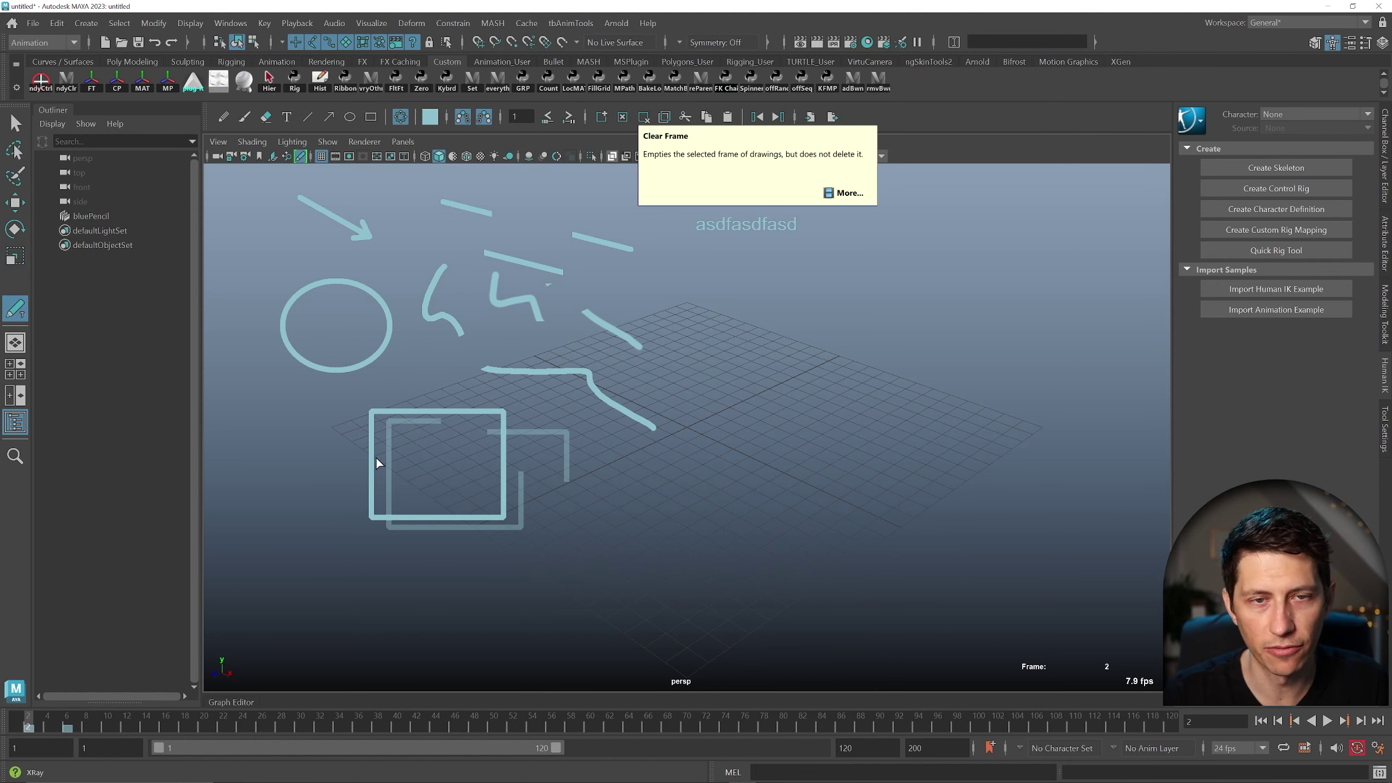
left_click(64, 725)
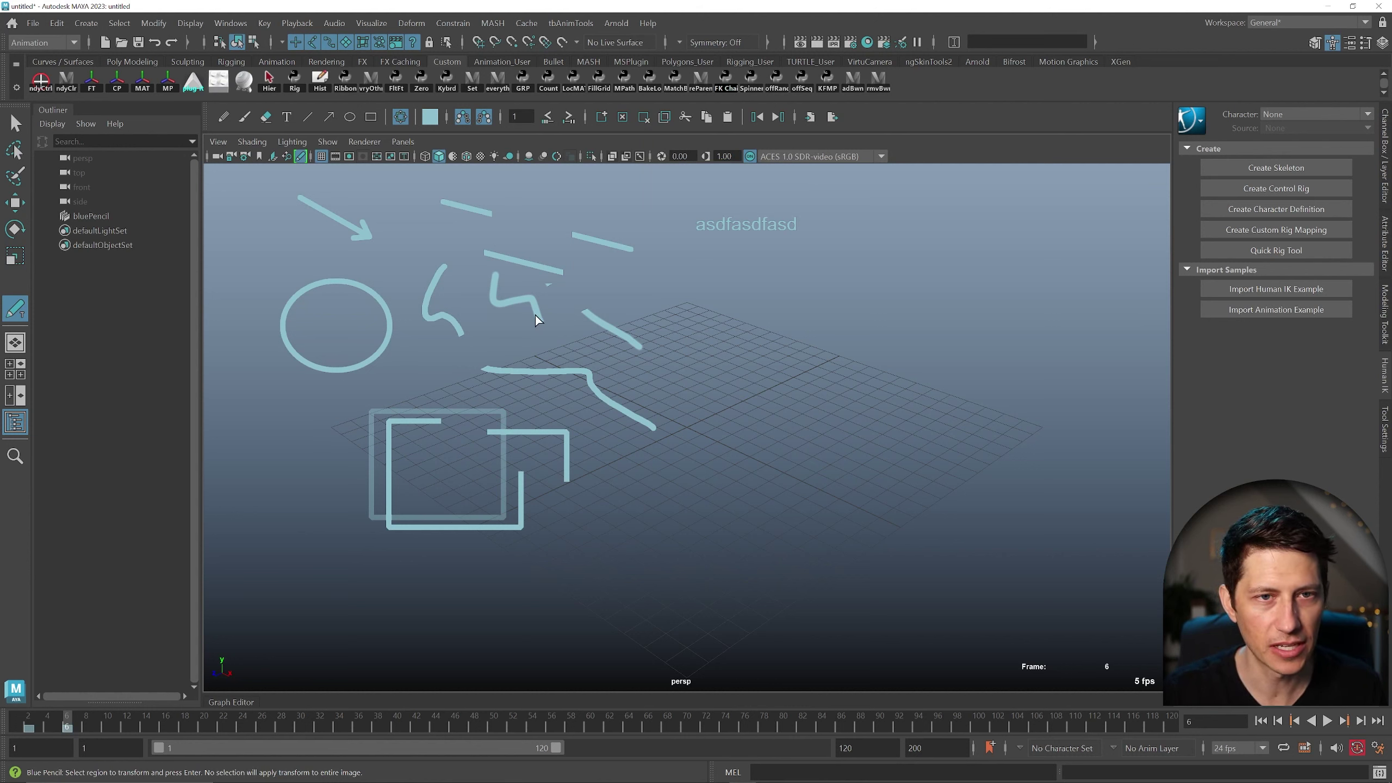
left_click(620, 118)
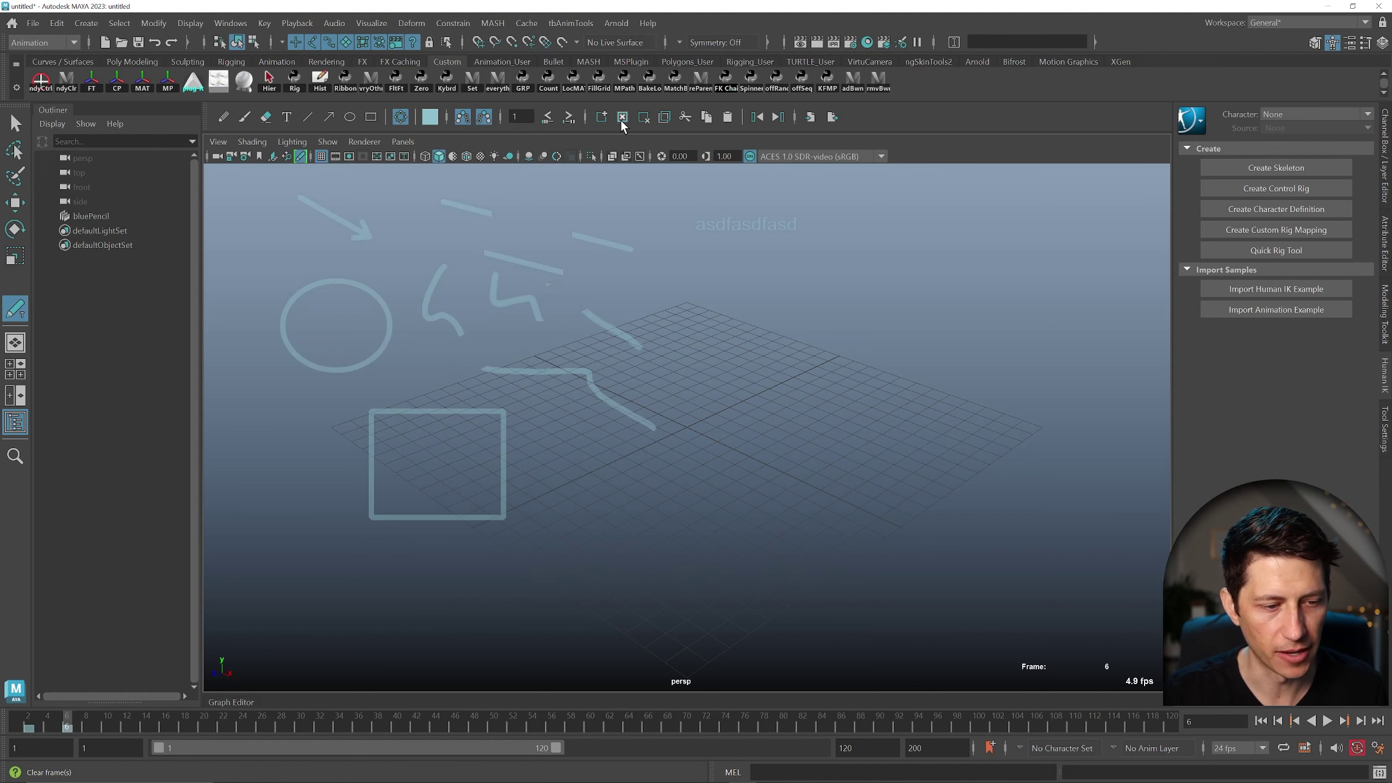
Examine the time slider's Blue Pencil frame commands, including the Display Frames options.
right_click(69, 725)
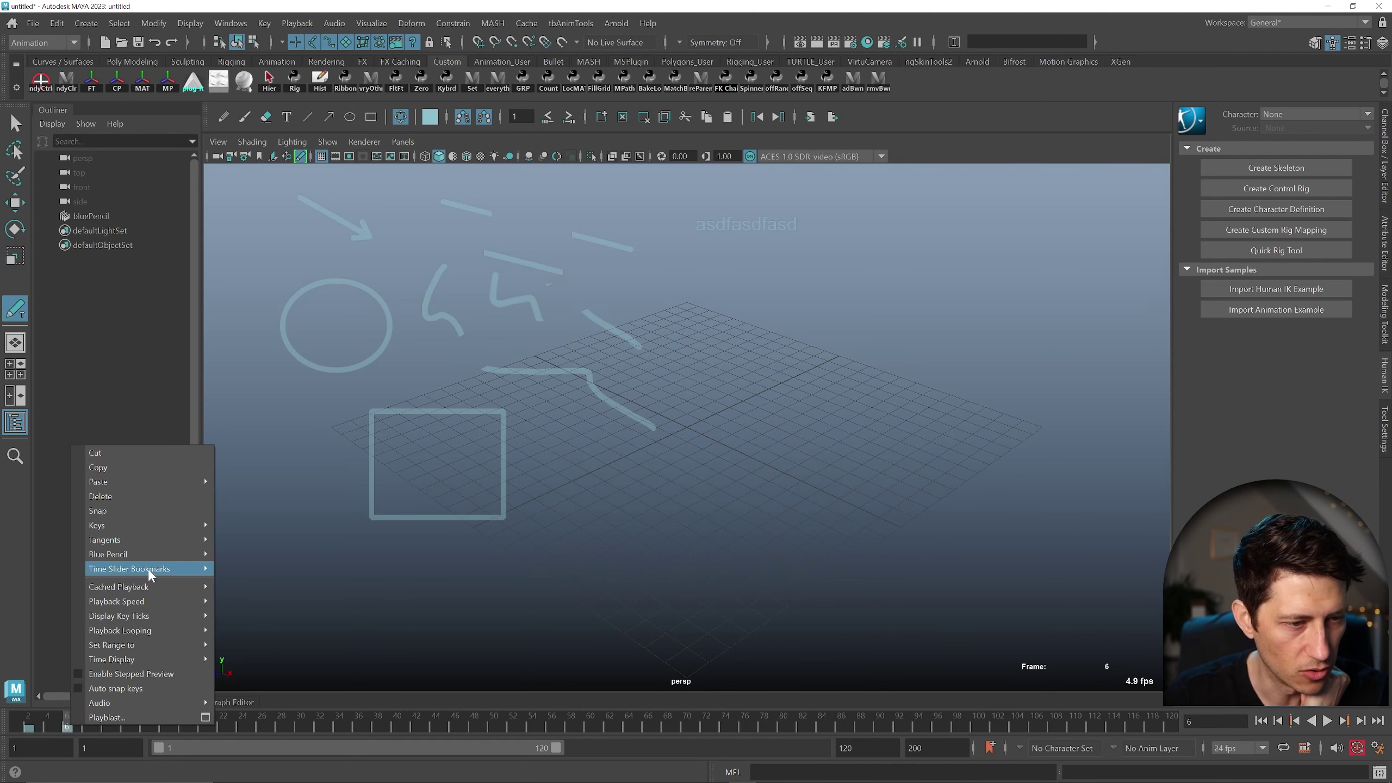
mouse_move(152, 553)
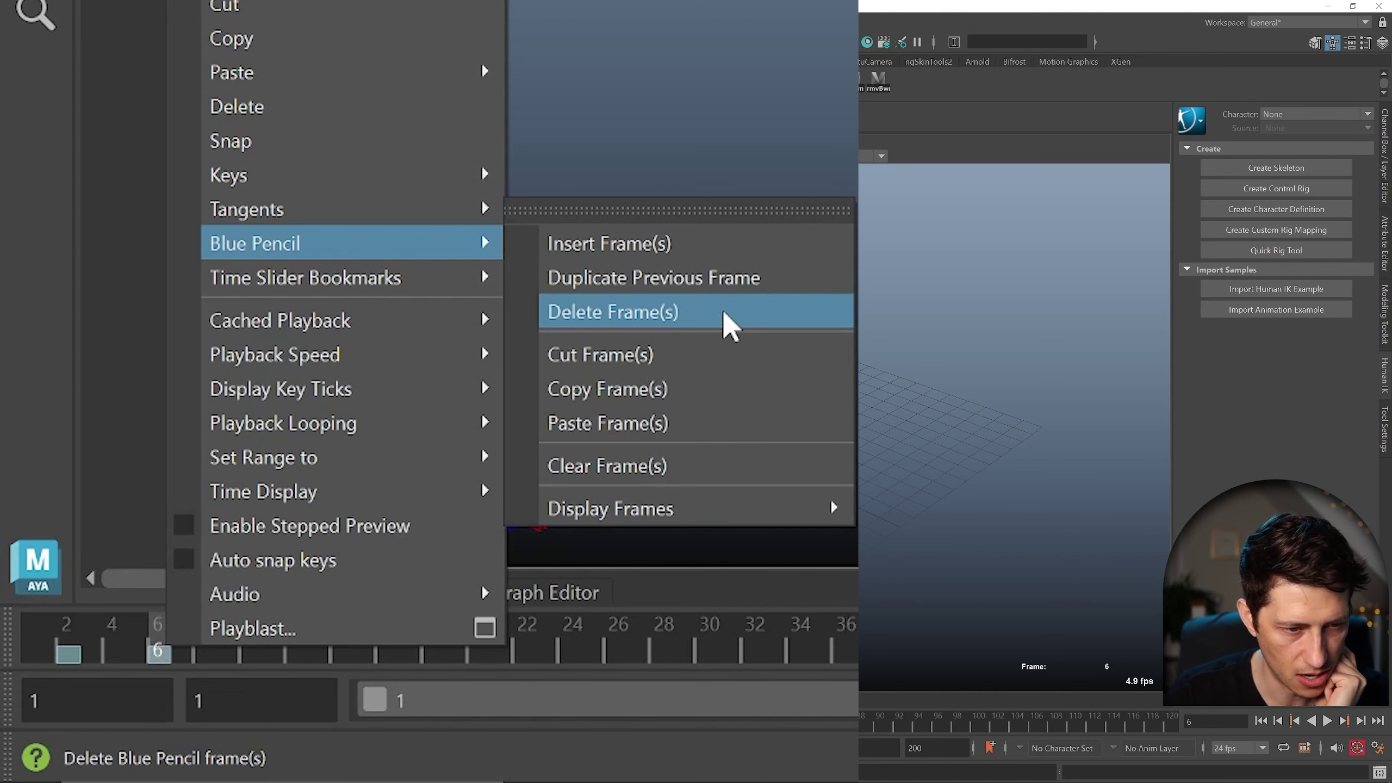
left_click(729, 324)
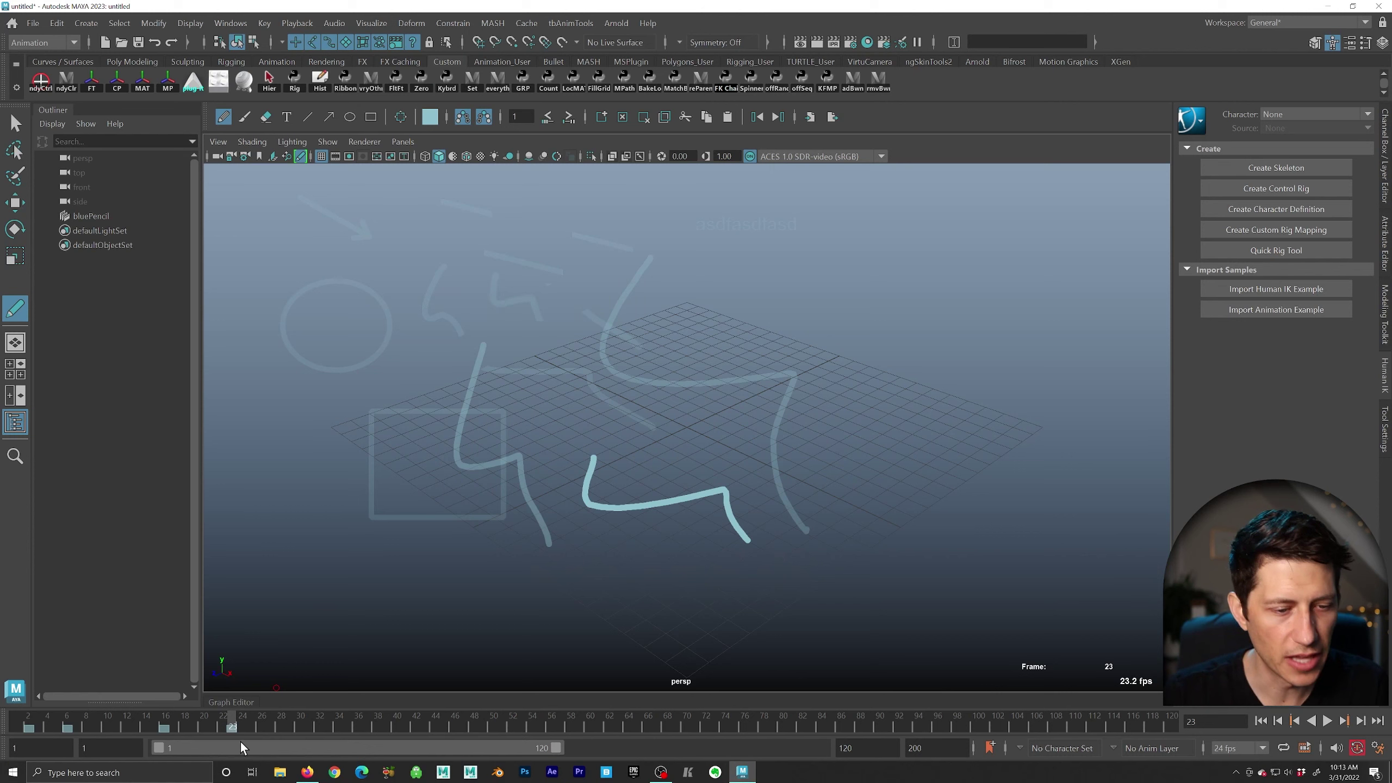
right_click(238, 732)
mouse_move(305, 538)
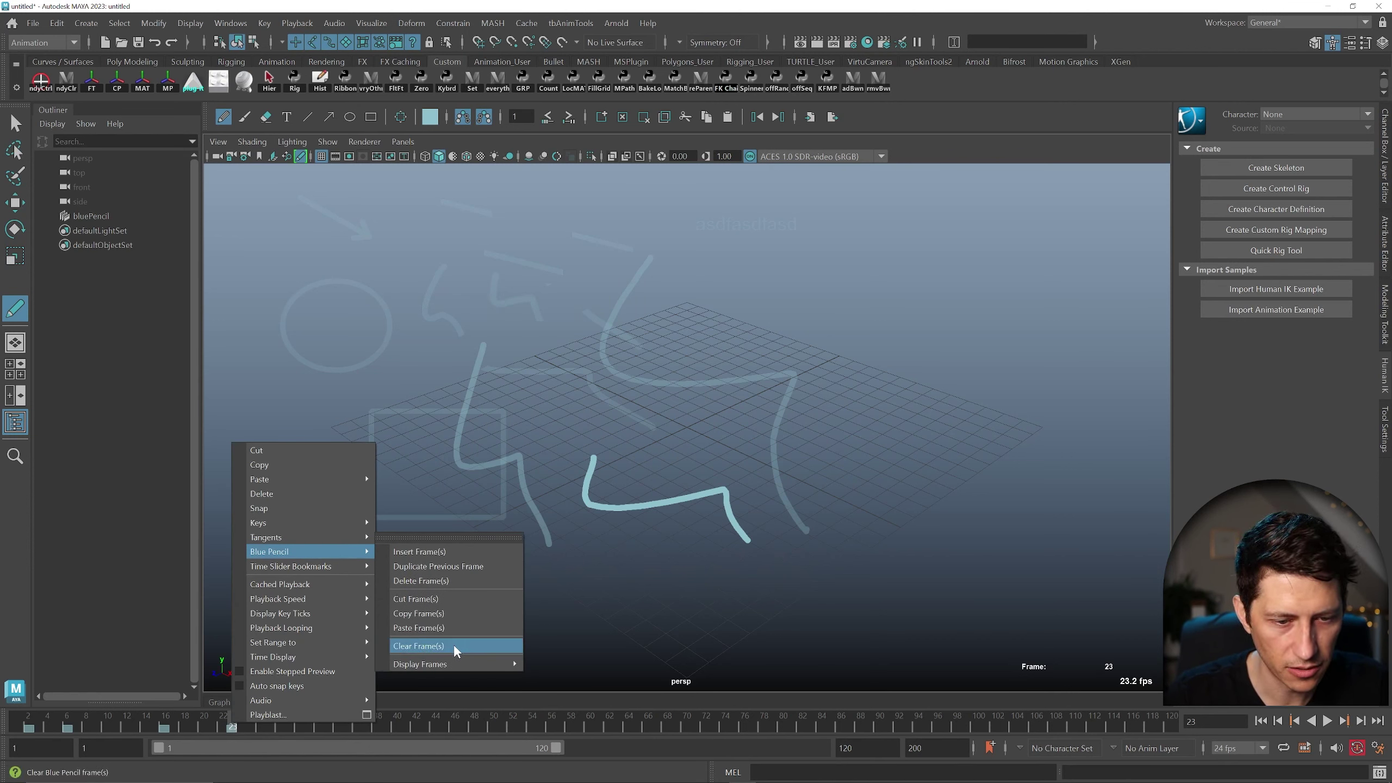
mouse_move(456, 664)
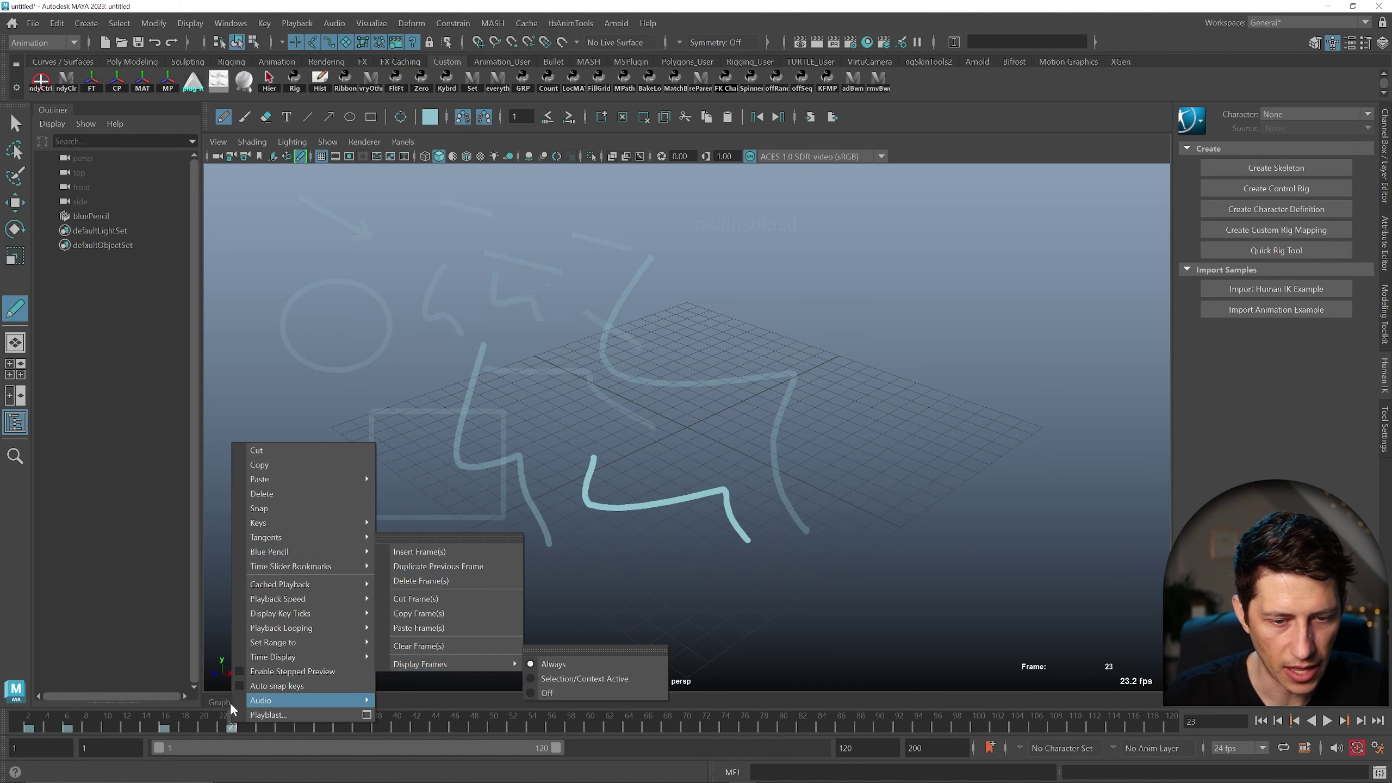
Delete all Blue Pencil frames in the timeline range from frame 1 to 24, and scrub to frame 19.
left_click(148, 727)
left_click_drag(148, 727, 23, 727)
left_click_drag(23, 726, 247, 729, "shift")
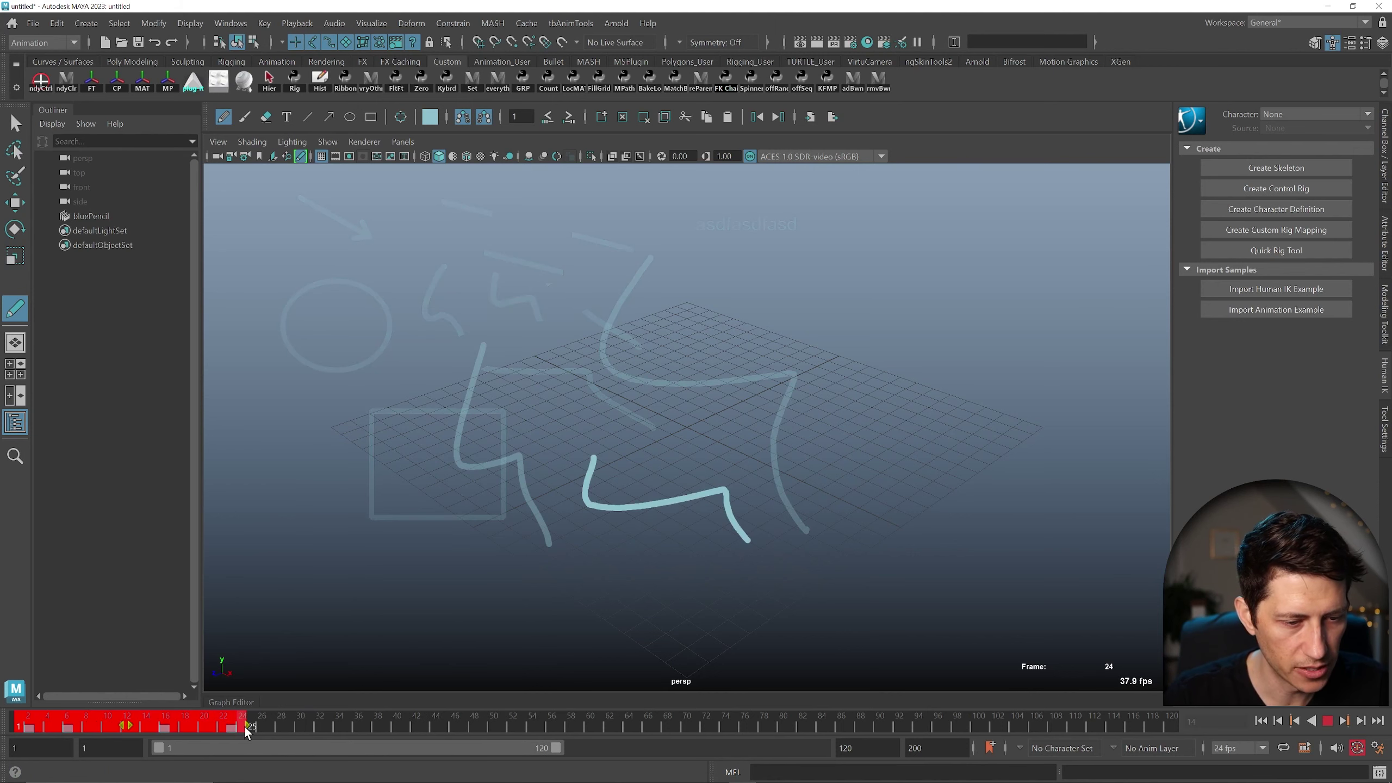
left_click(644, 119)
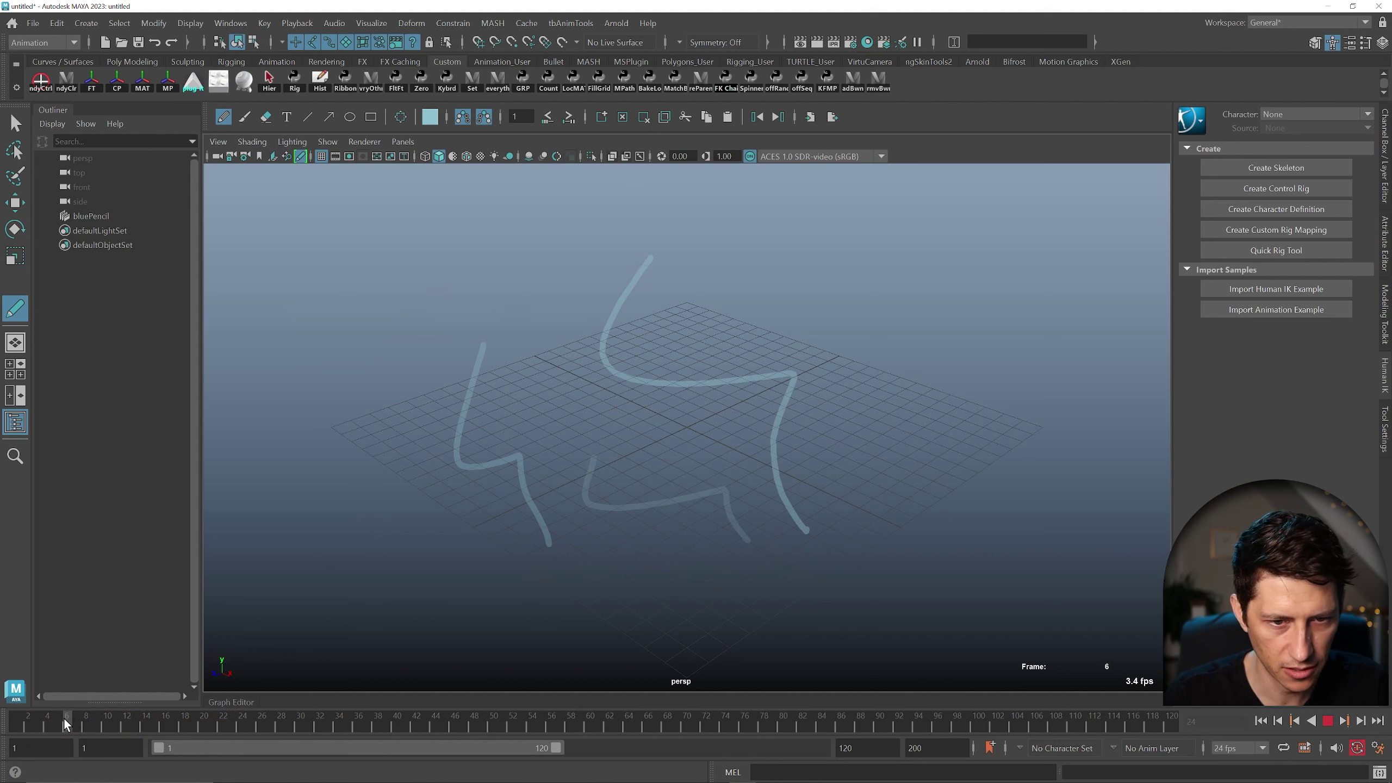
mouse_move(63, 718)
left_mouse_down()
mouse_move(275, 724)
mouse_move(79, 729)
mouse_move(231, 722)
mouse_move(182, 723)
mouse_move(199, 735)
left_mouse_up()
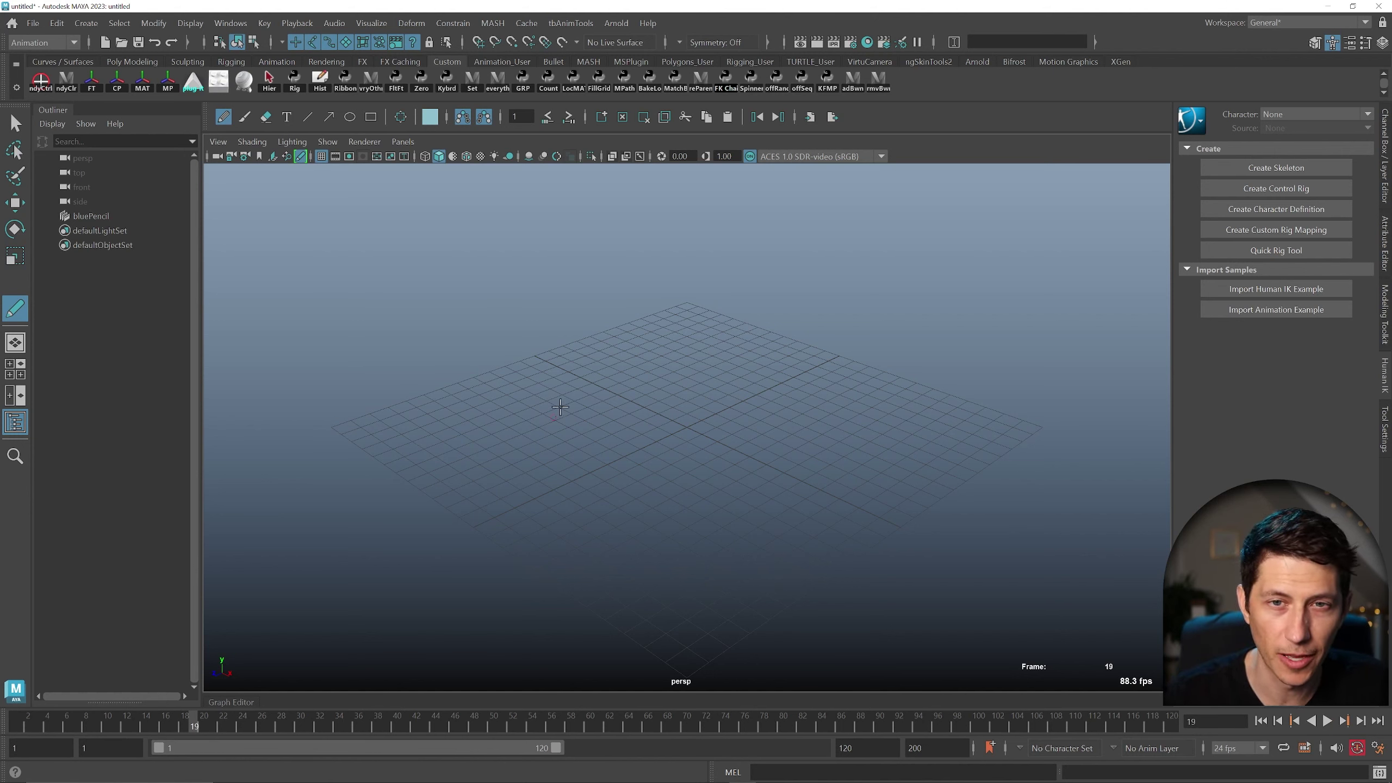